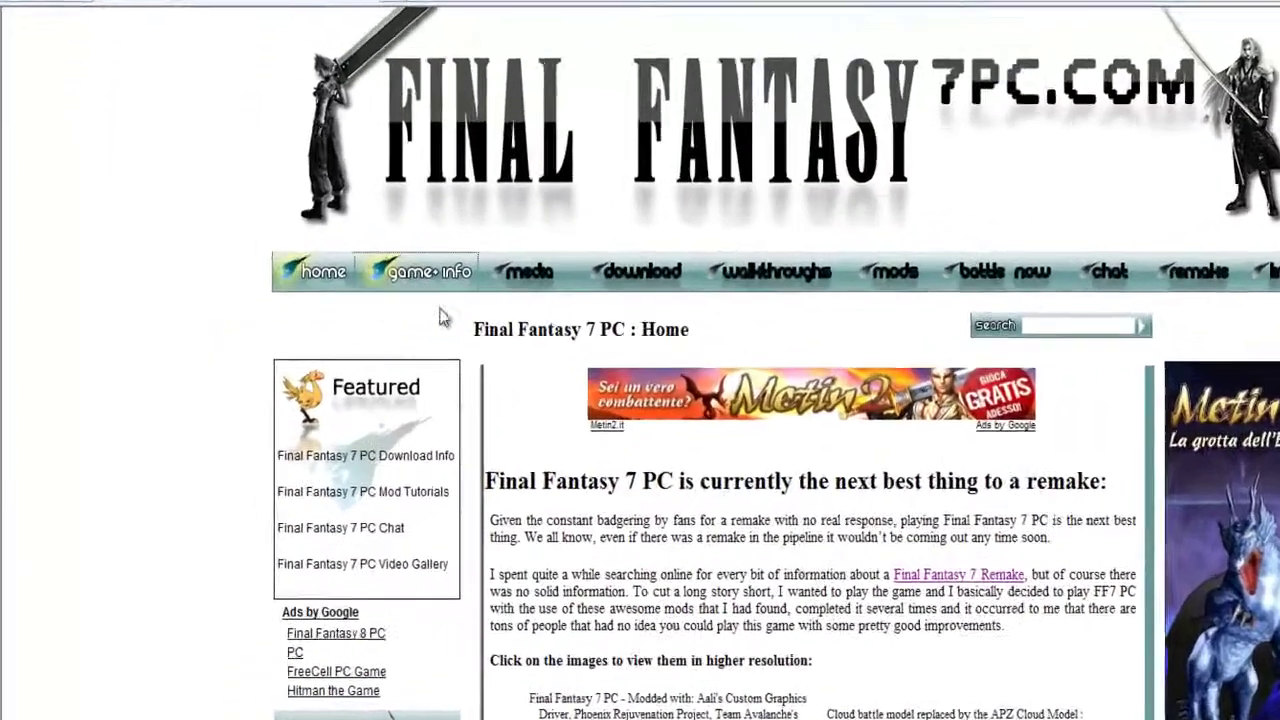
Step: From Game Info, open the 'How to Install Final Fantasy PC using ISO' guide and scroll through it
left_click(428, 272)
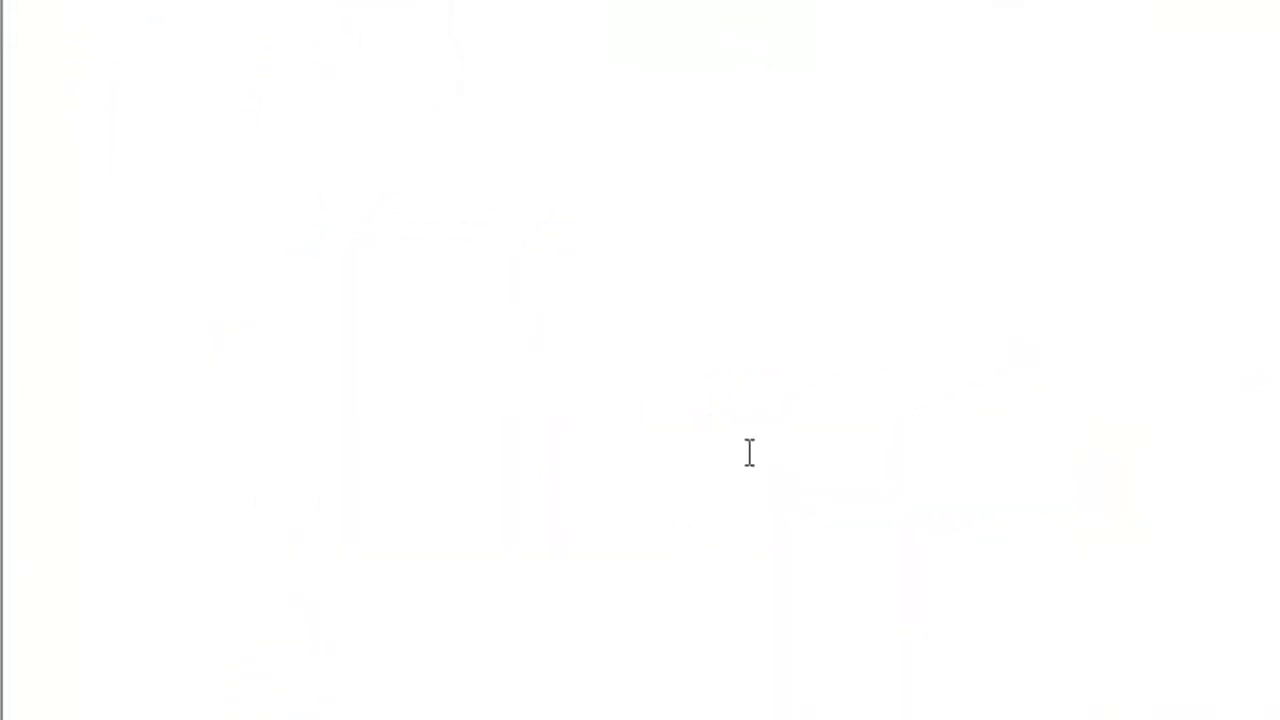
left_click_drag(663, 277, 665, 400)
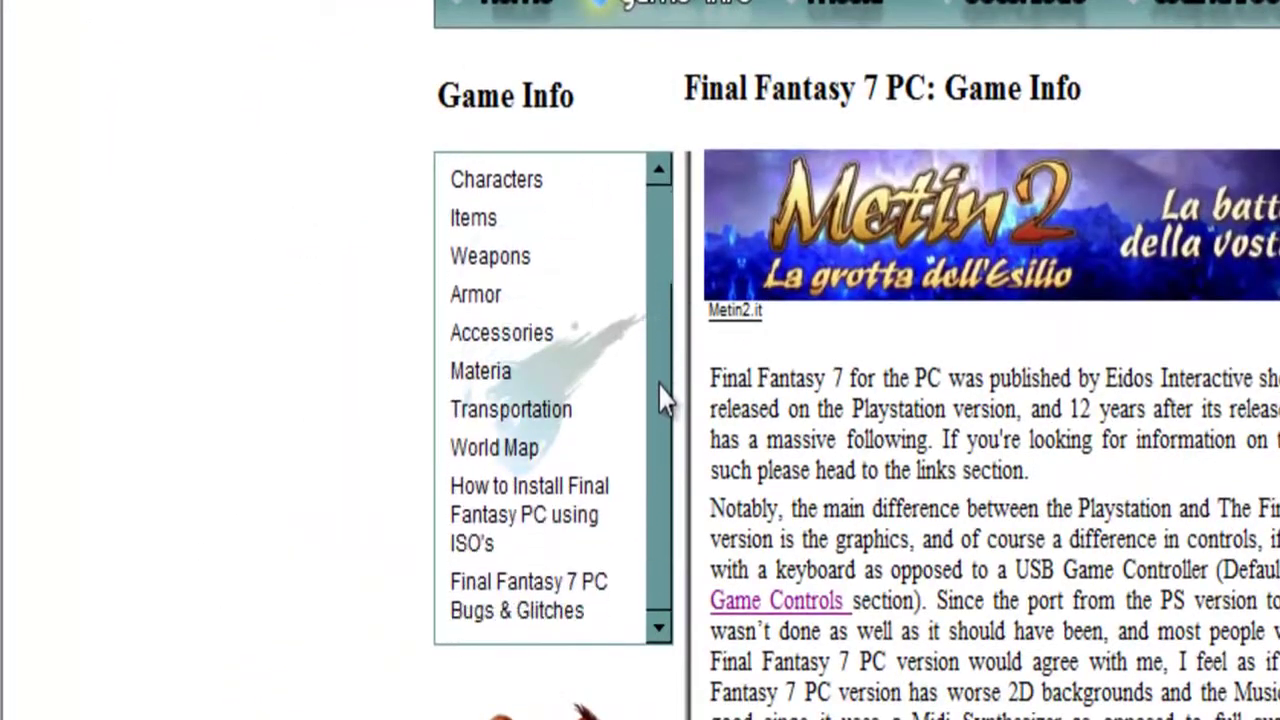
left_click_drag(640, 466, 503, 537)
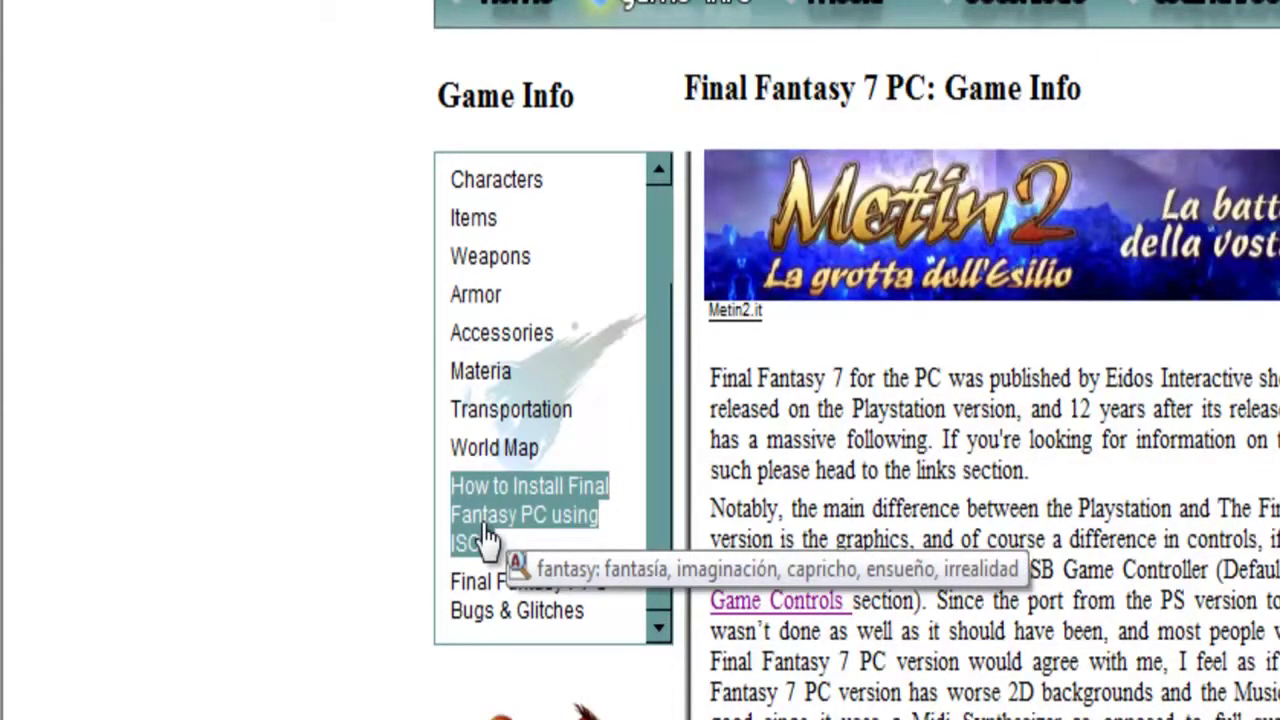
left_click(485, 540)
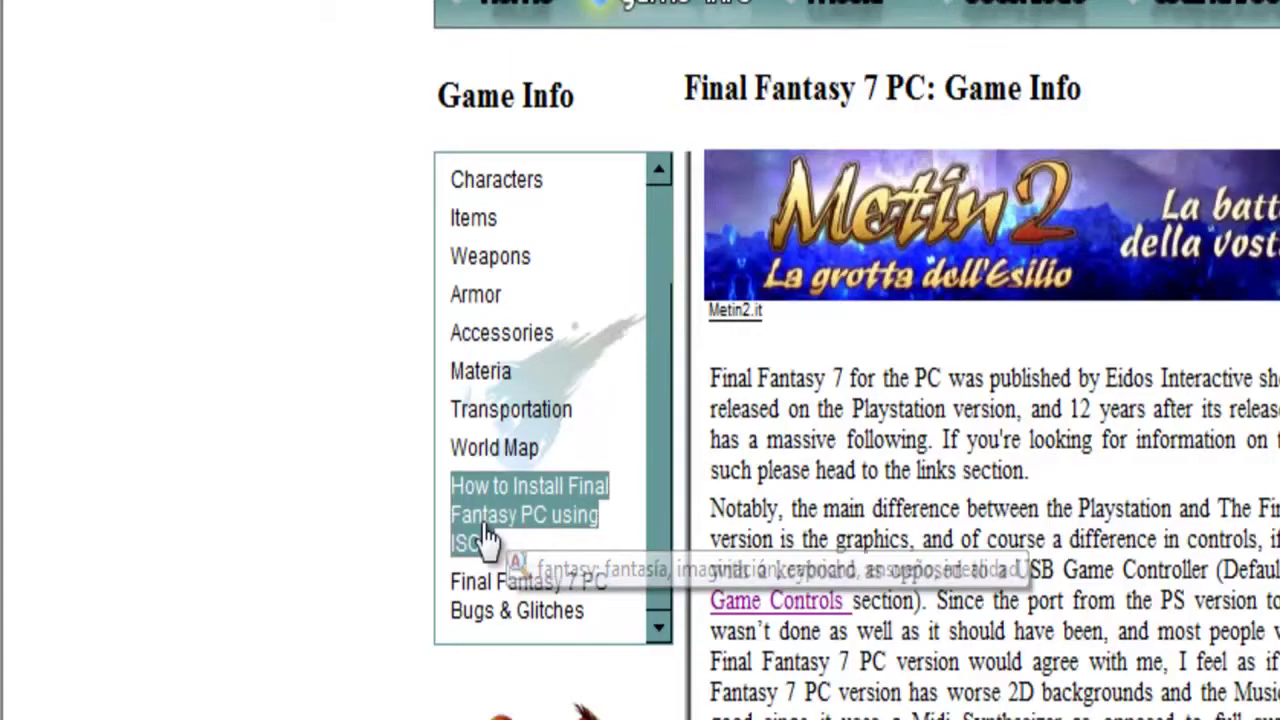
scroll(997, 403, "down", 5)
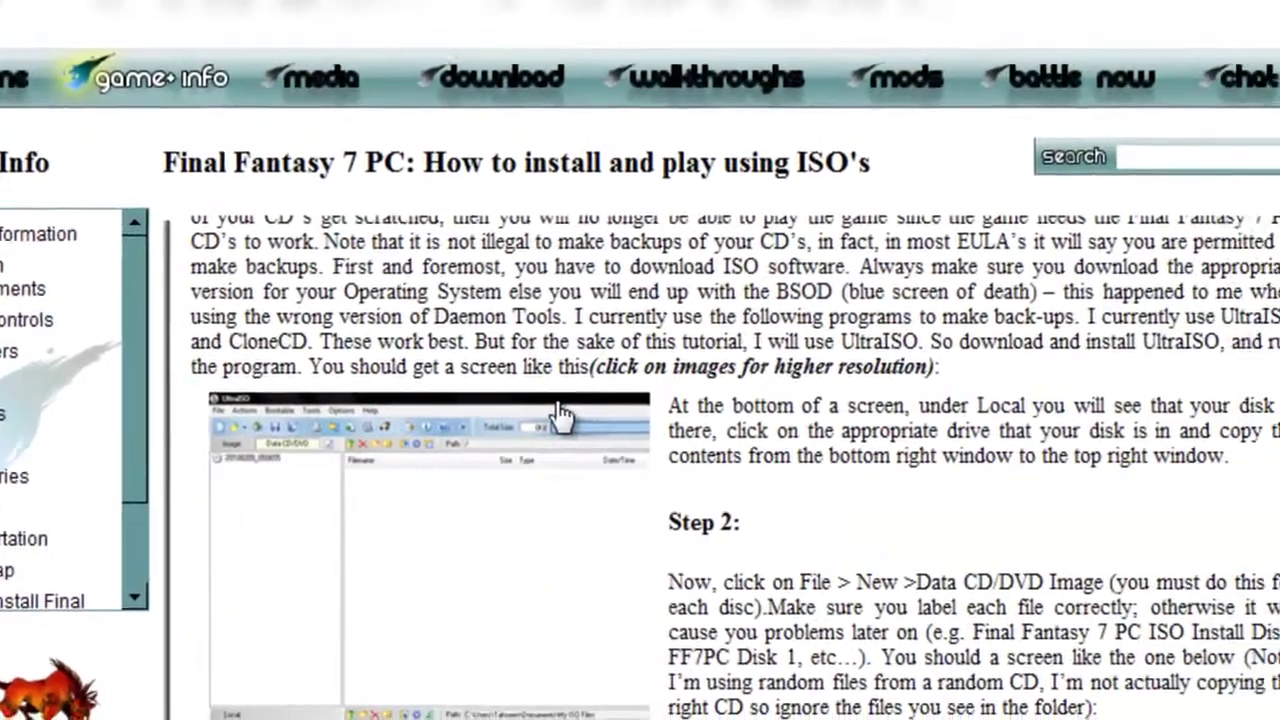
scroll(560, 415, "down", 3)
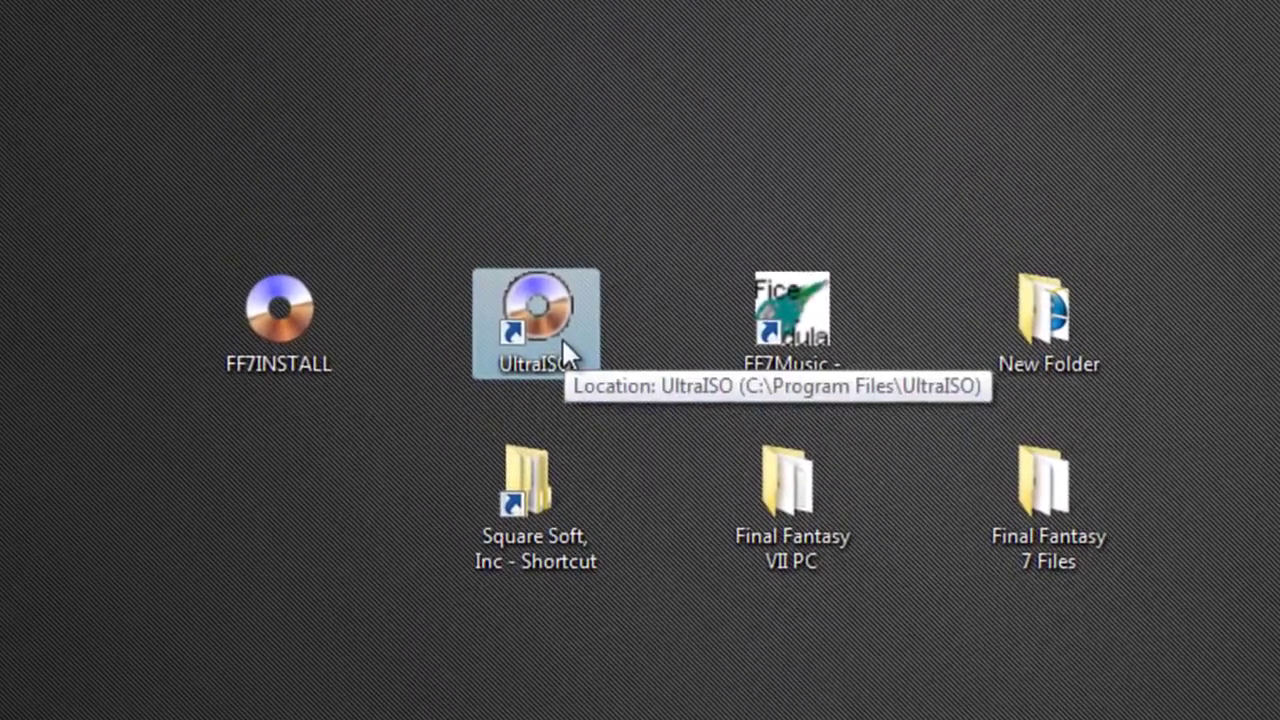
Step: Start UltraISO and add the ff7 folder from FF7DISC3 (F:) to the new image
double_click(461, 31)
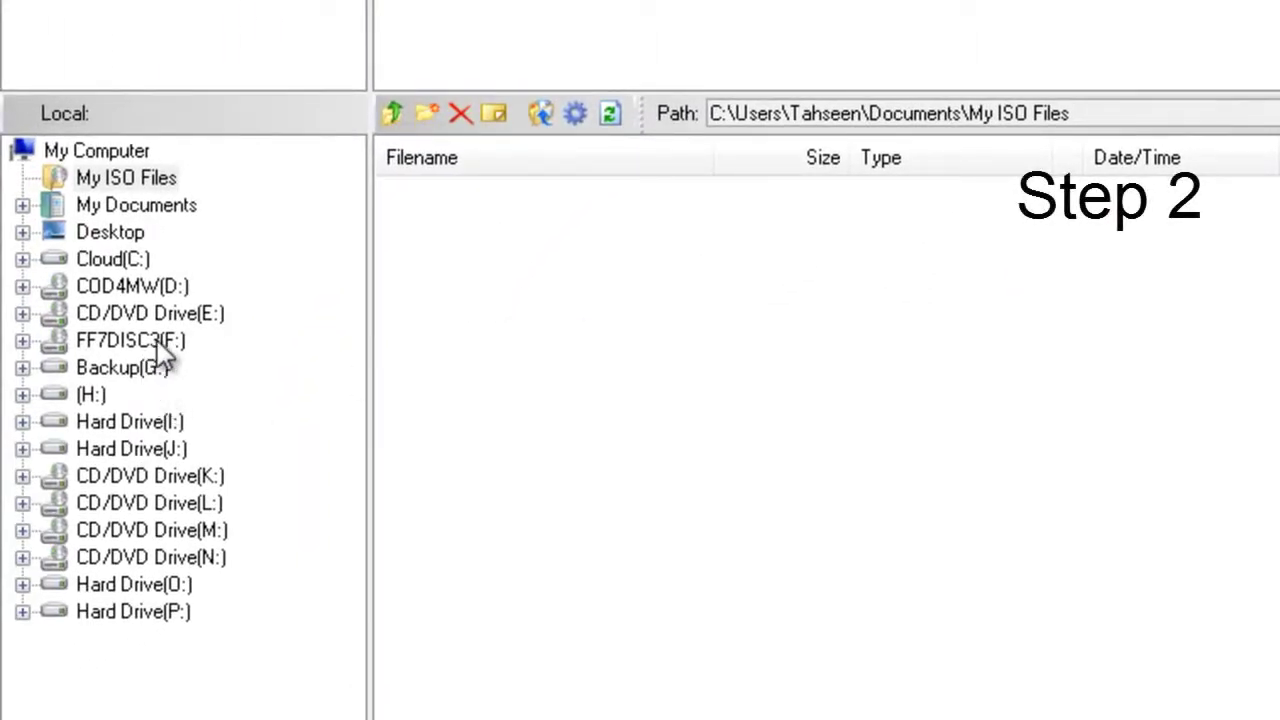
left_click(160, 345)
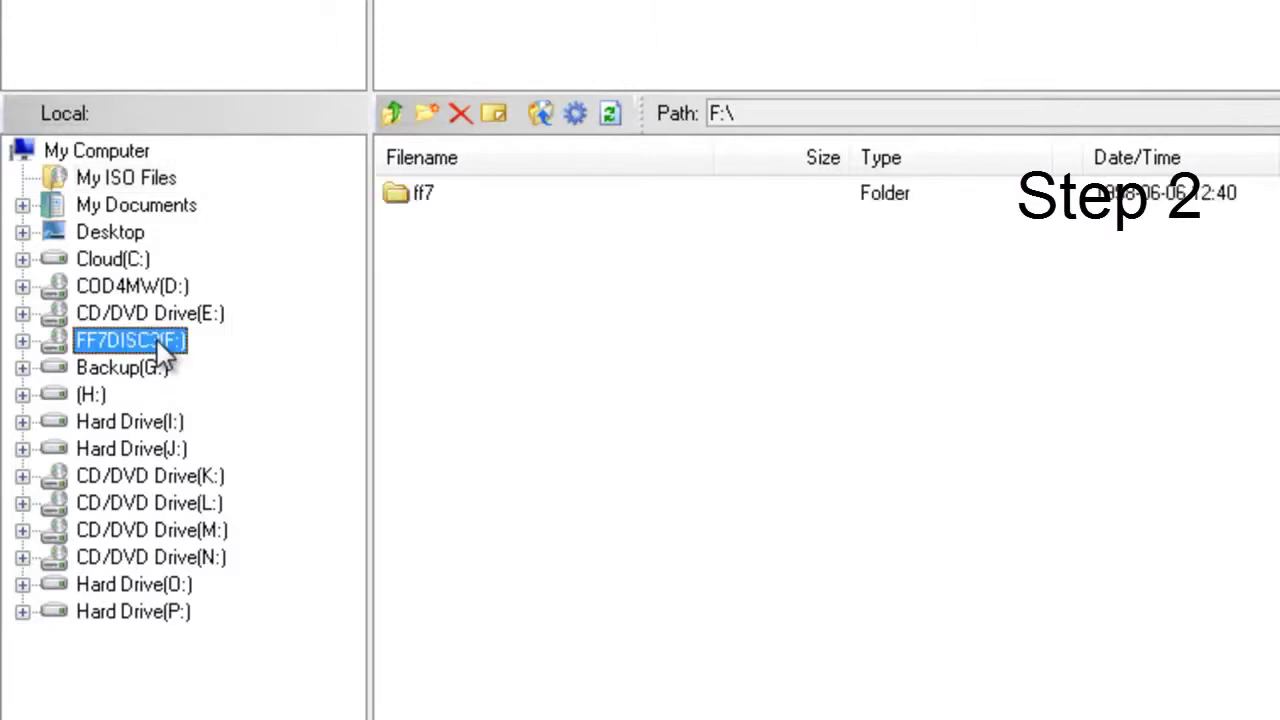
left_click(418, 196)
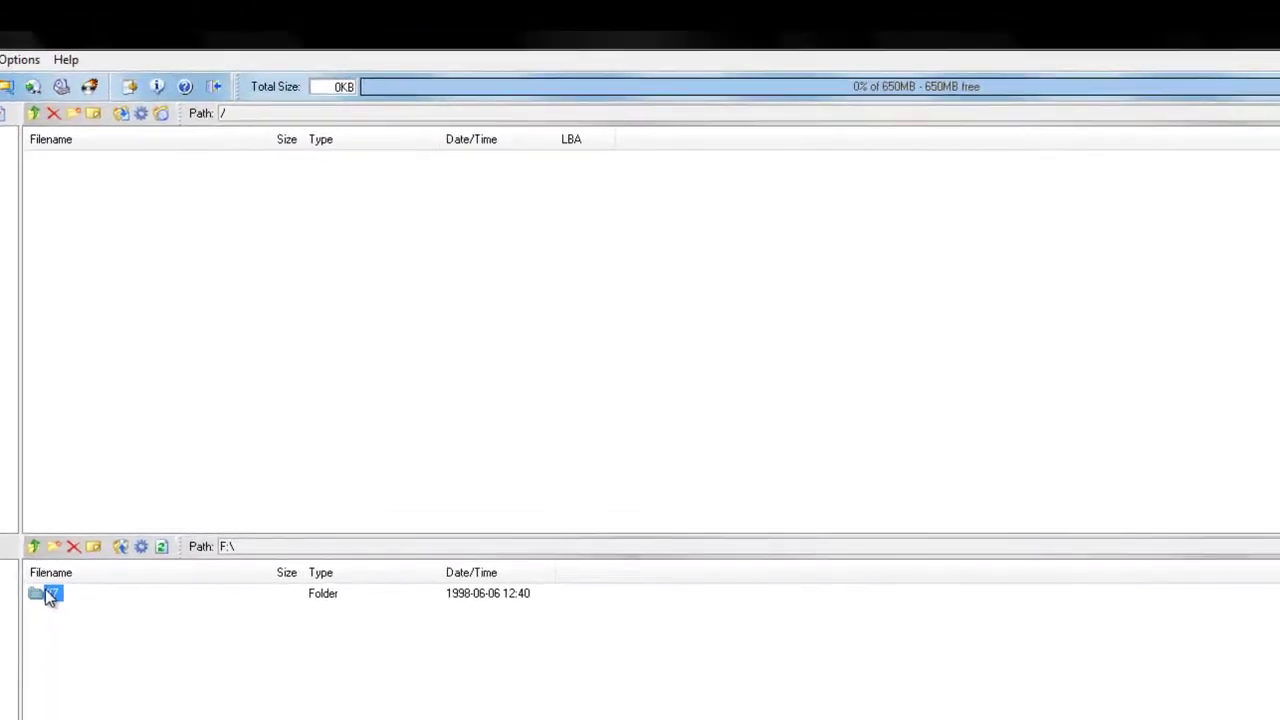
left_click_drag(45, 595, 57, 171)
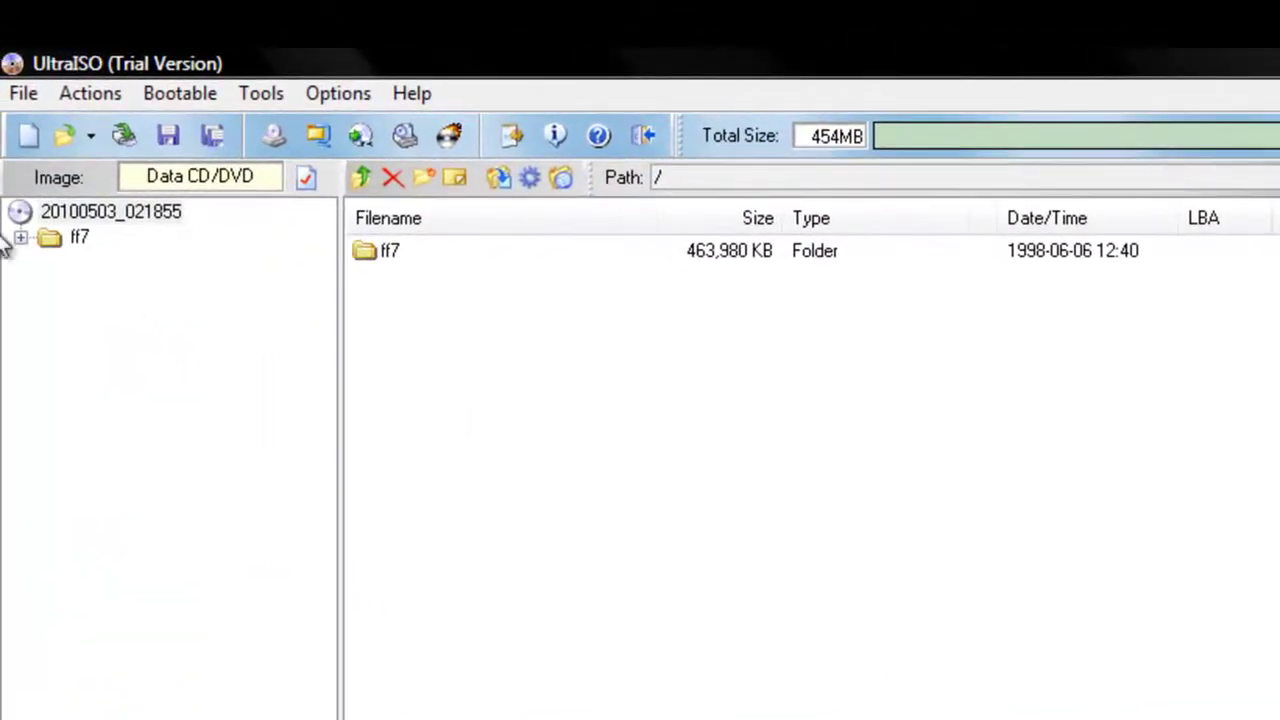
Step: Save the image with Ctrl+S under the file name FF7DISC3
left_click(23, 93)
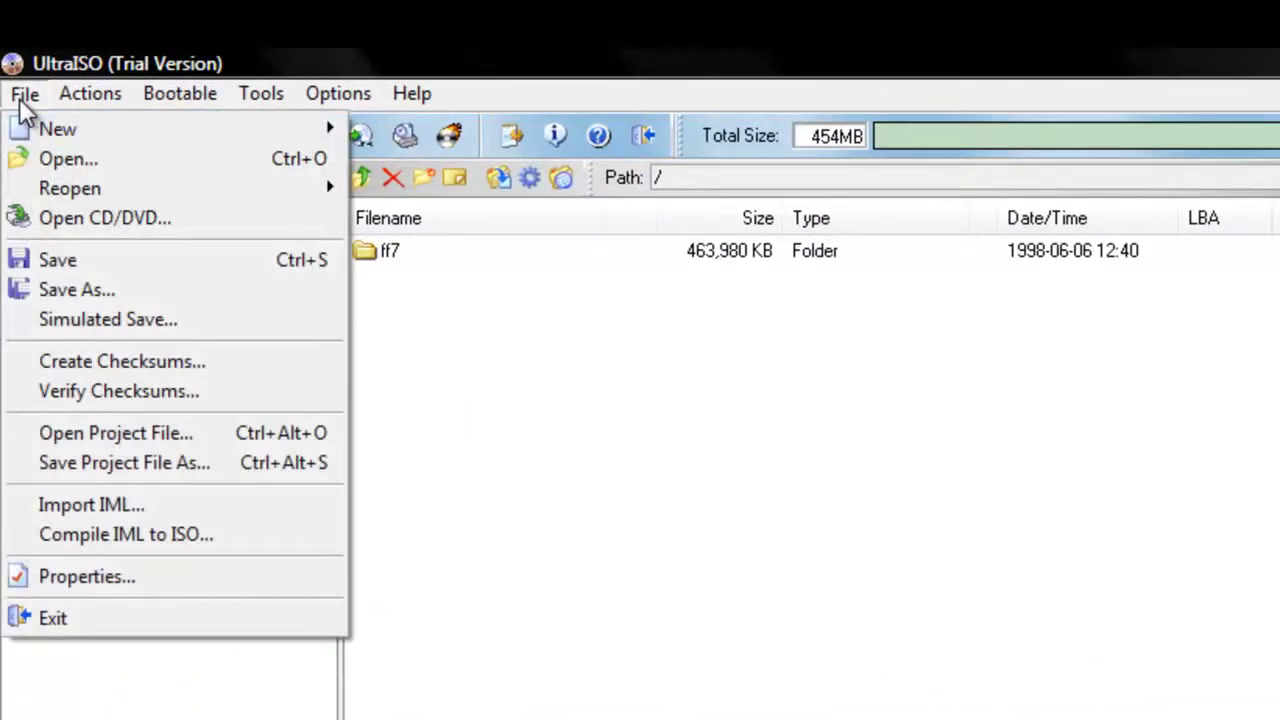
mouse_move(40, 128)
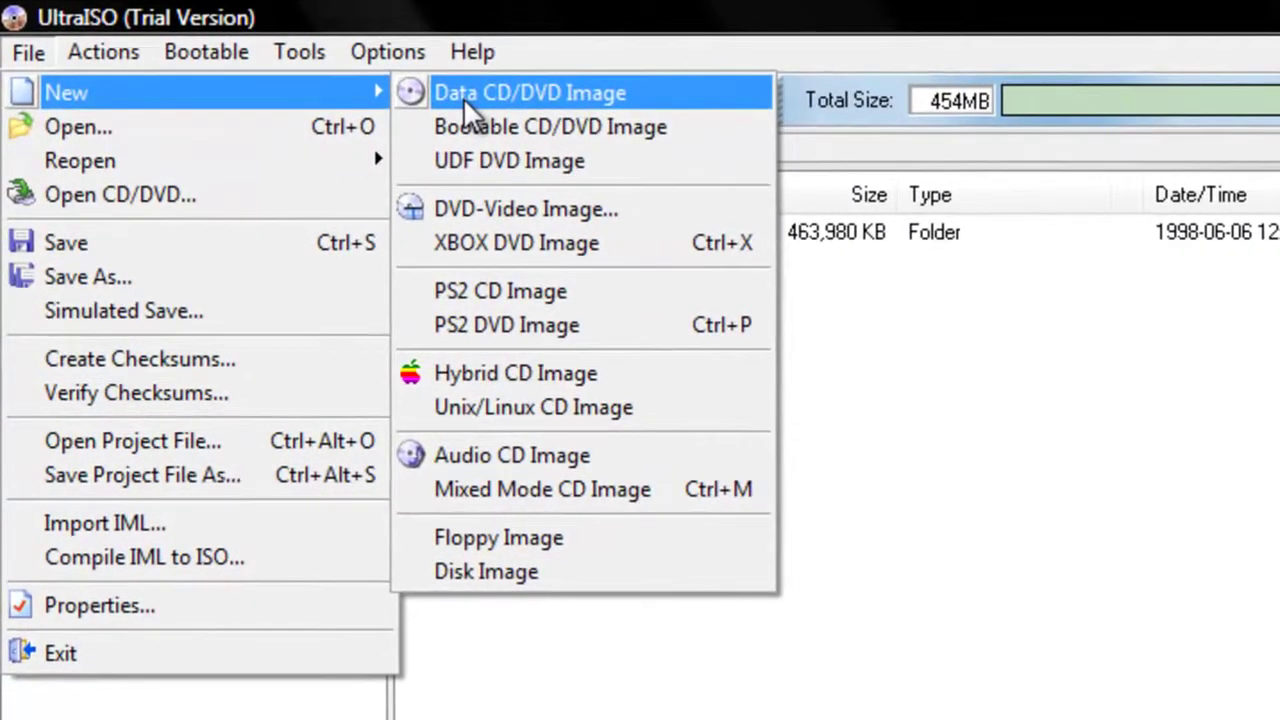
left_click(463, 97)
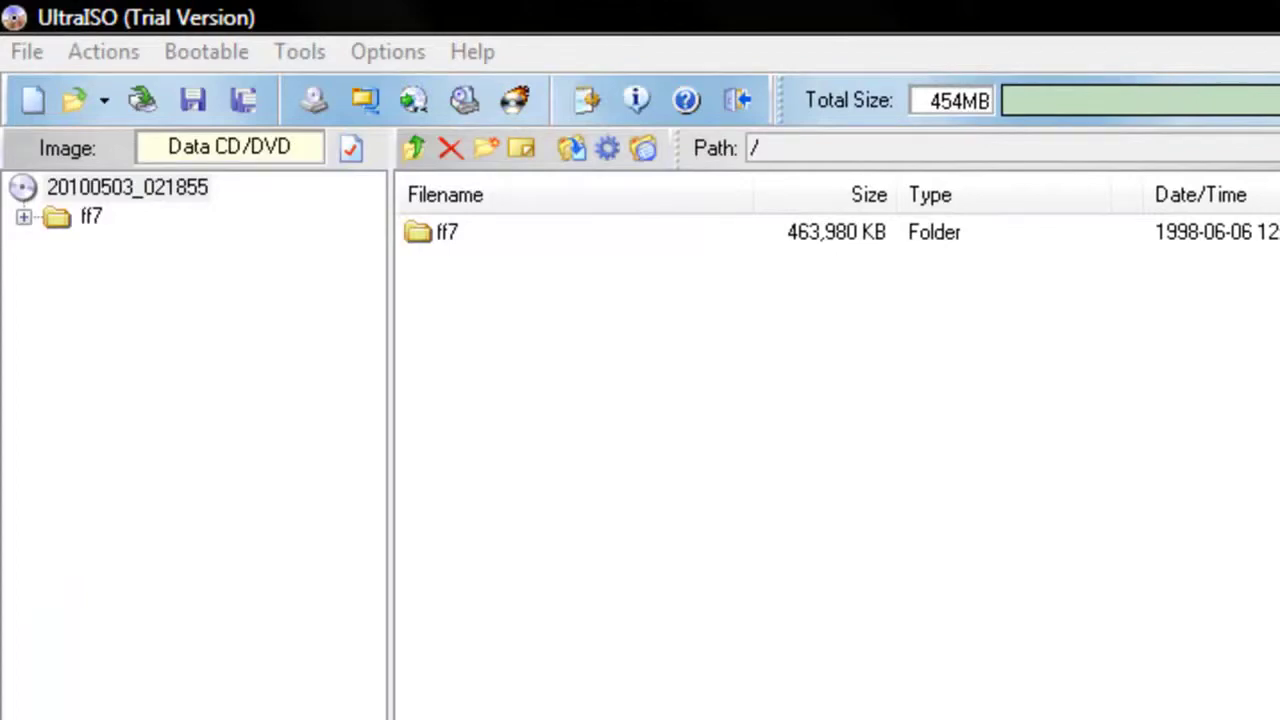
key("ctrl+s")
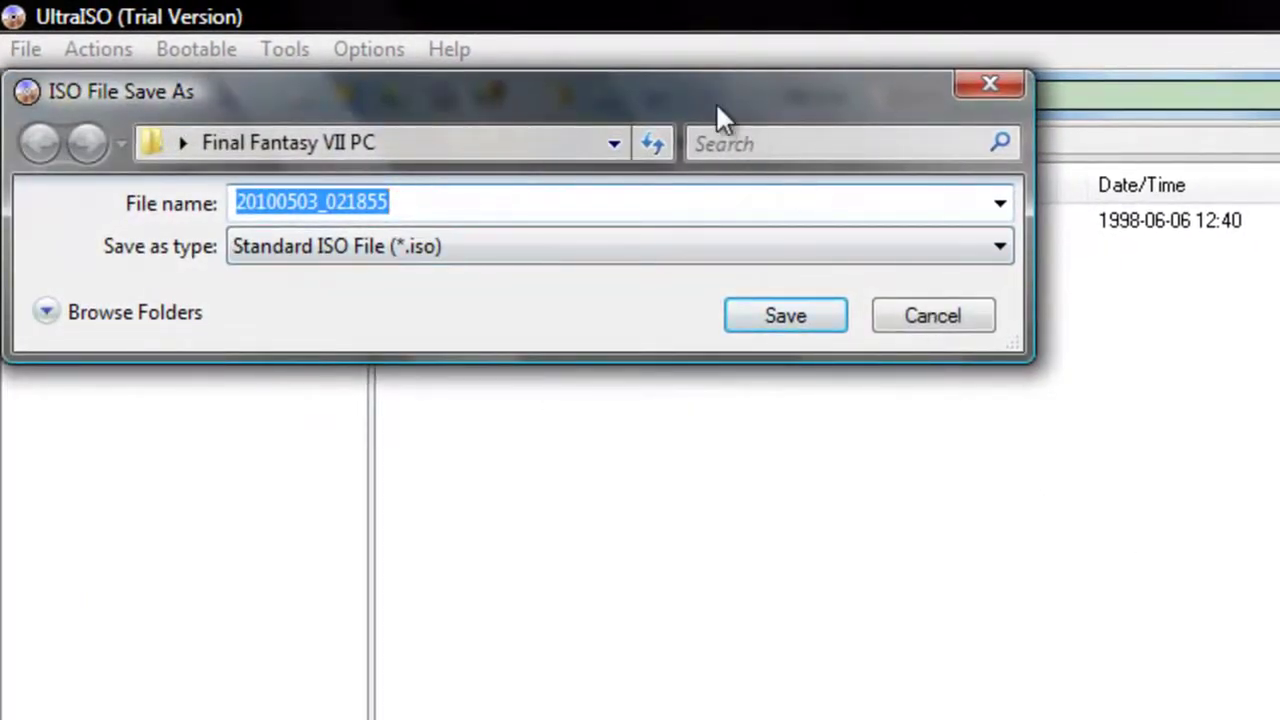
left_click_drag(722, 118, 1152, 434)
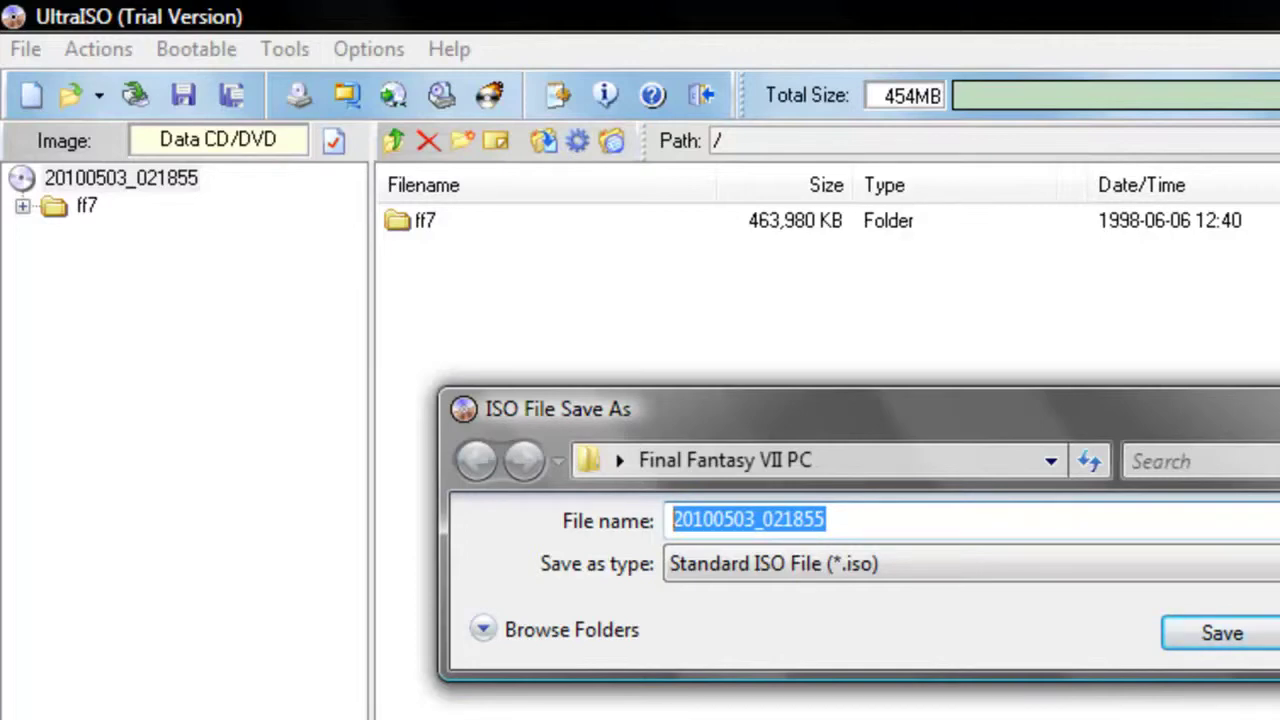
type("FF7DISC3")
left_click(1257, 626)
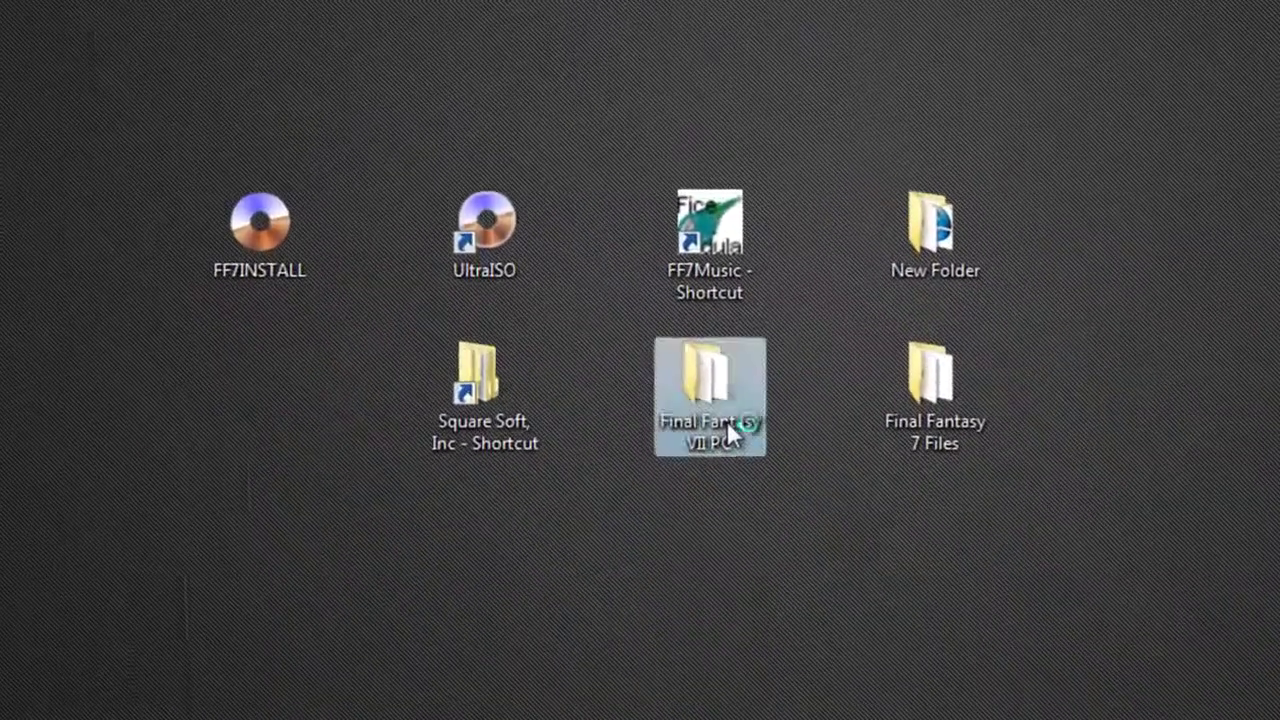
Step: Open the Final Fantasy VII PC folder and inspect the FF7DISC3 and Game (Disk 3) images
double_click(658, 420)
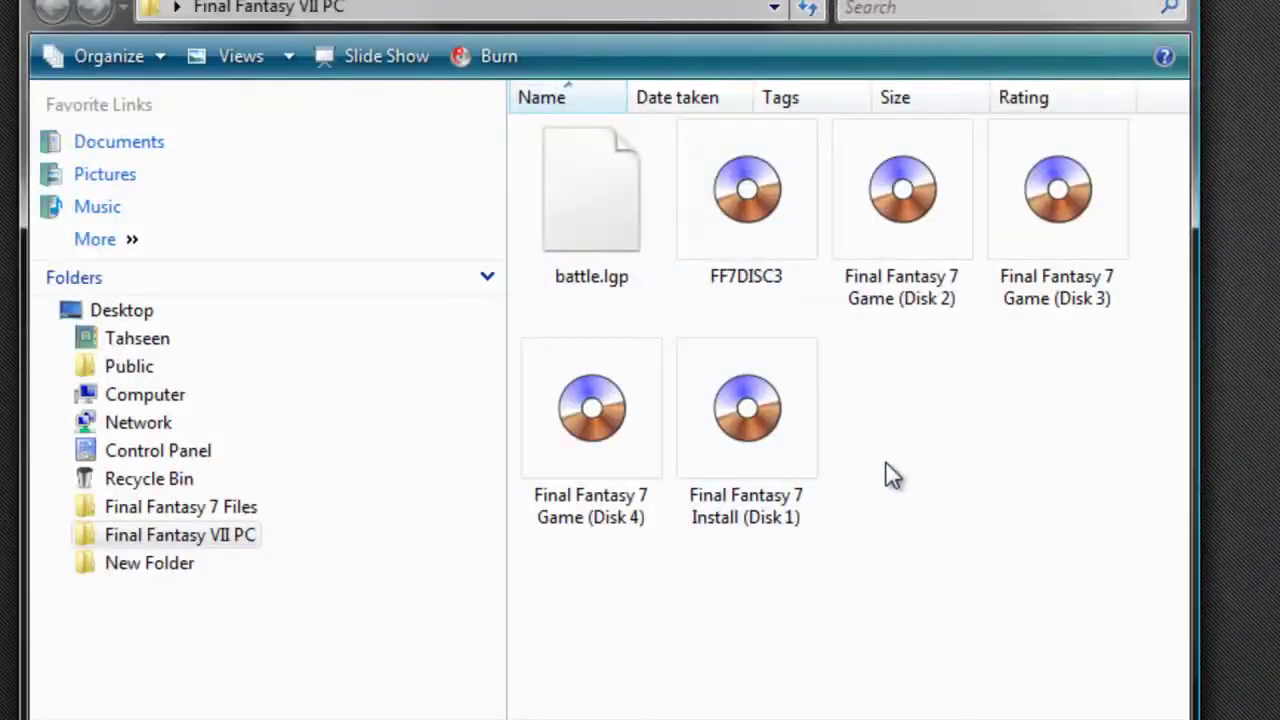
left_click(787, 274)
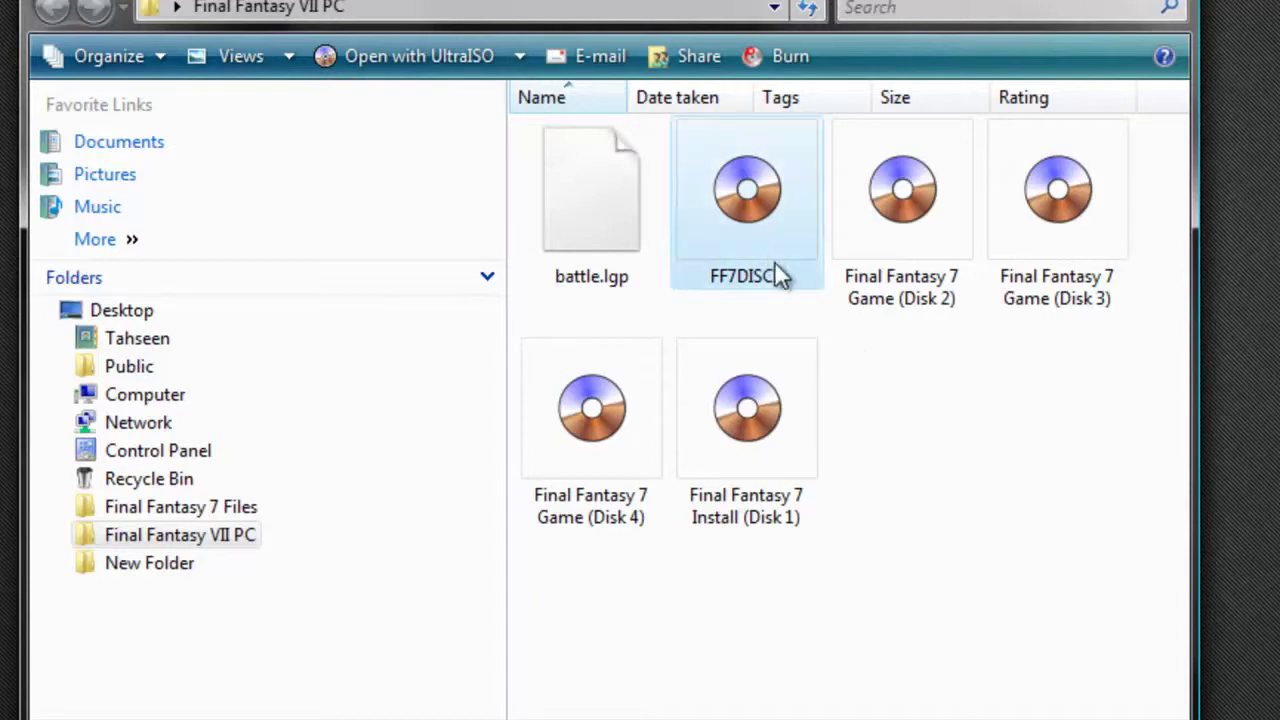
left_click(1063, 306)
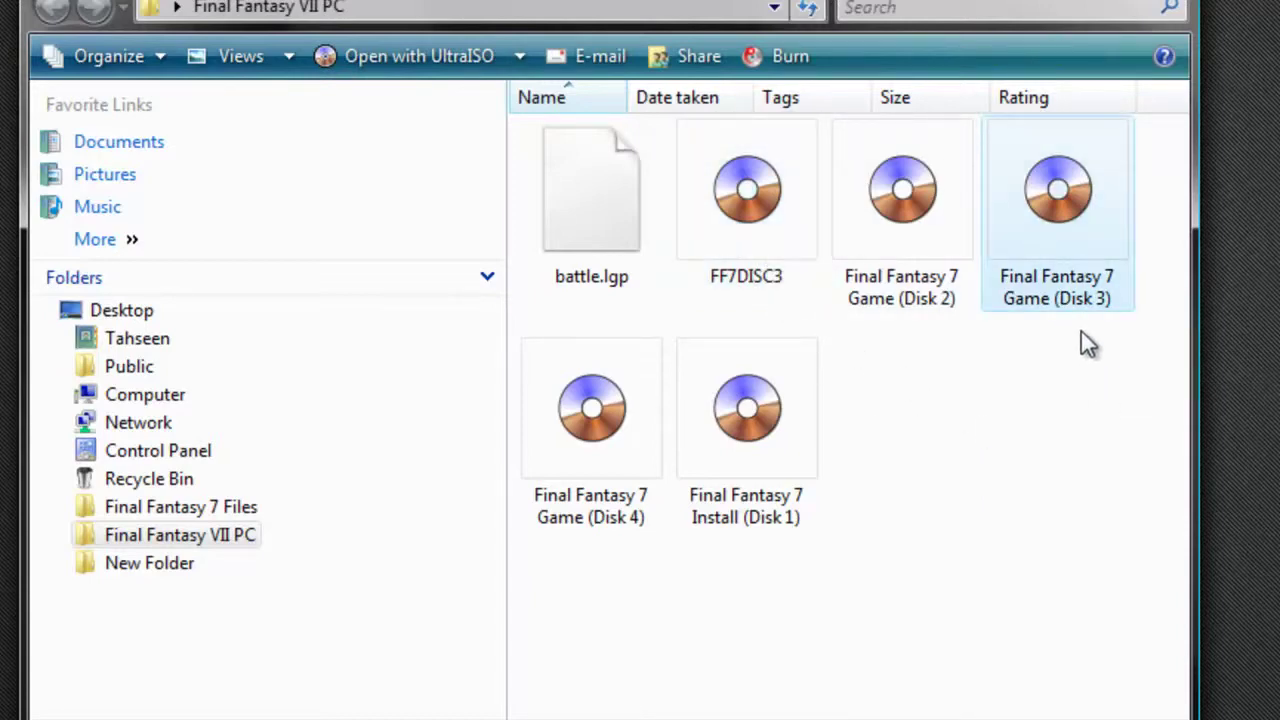
left_click(750, 248)
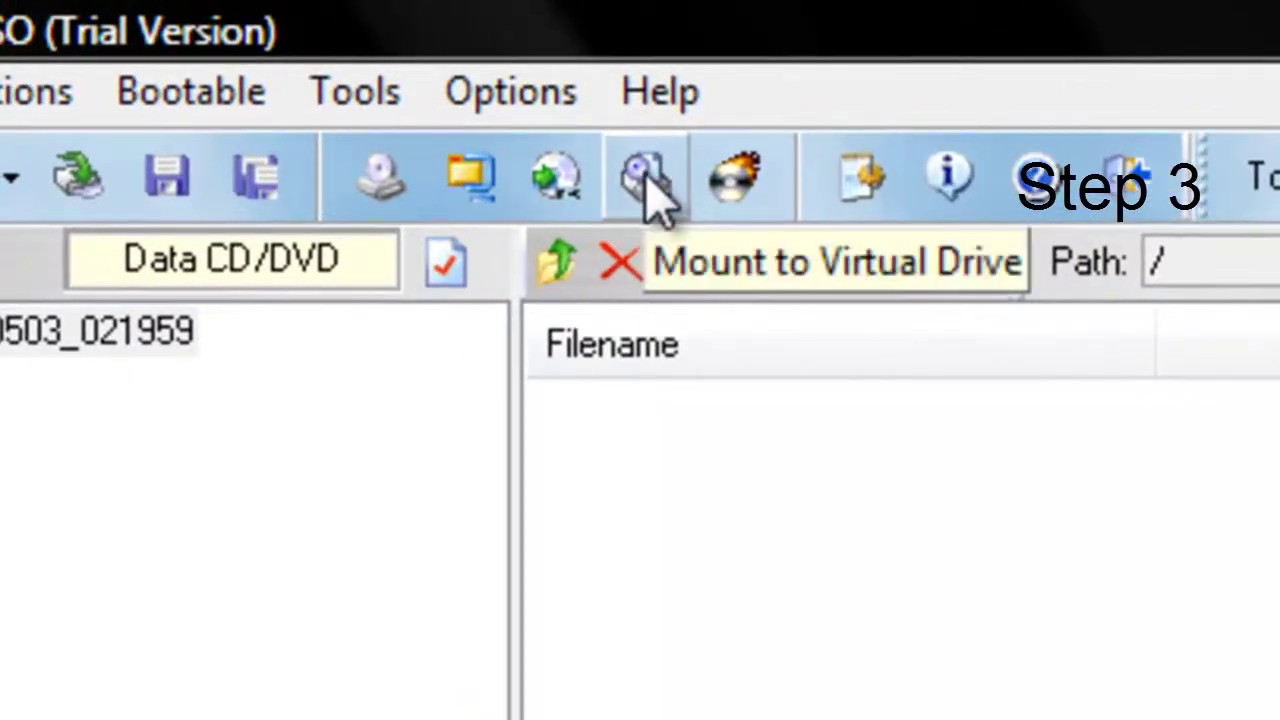
Step: Mount the Final Fantasy 7 Install (Disk 1) image in virtual drive F: and close the window
left_click(648, 180)
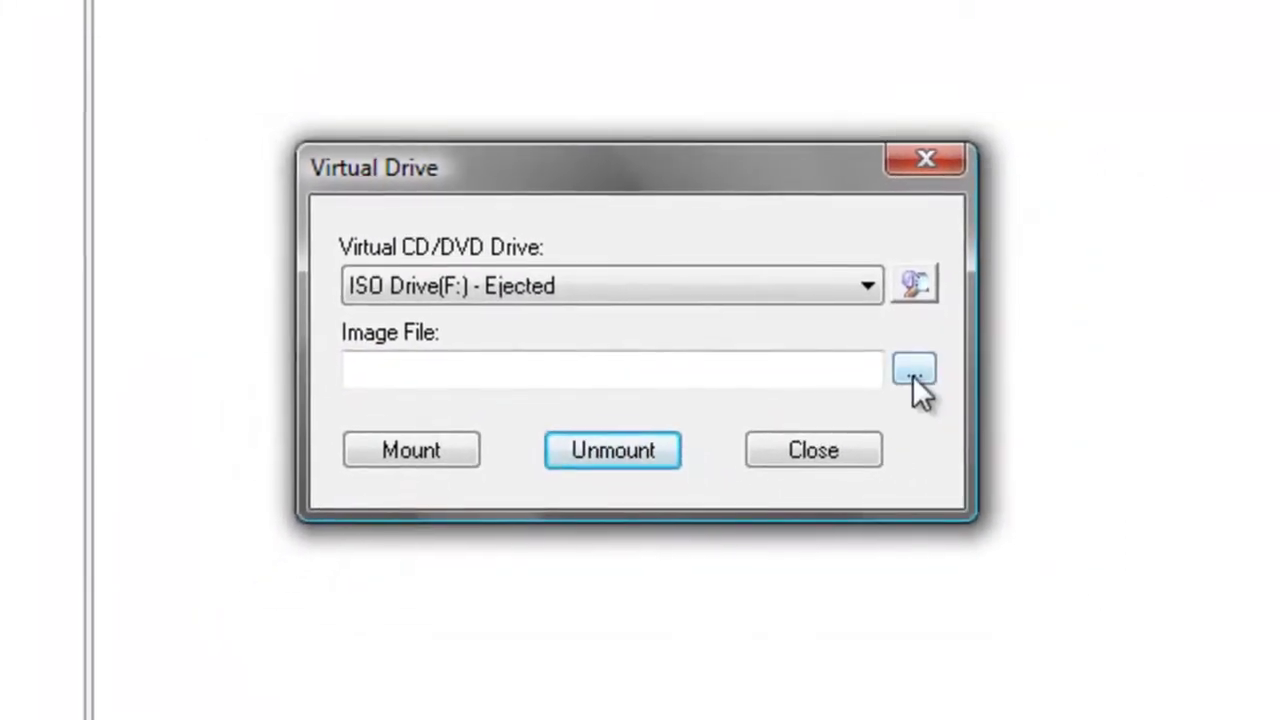
left_click(936, 386)
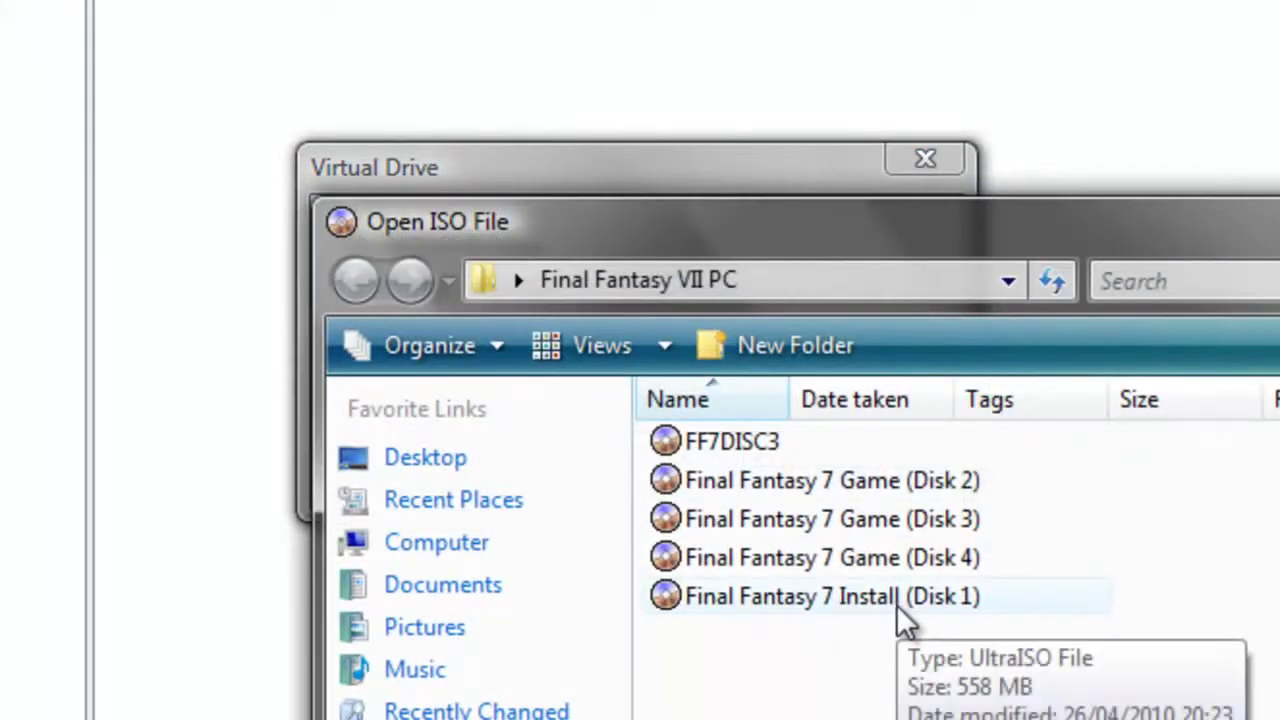
double_click(896, 604)
left_click(440, 452)
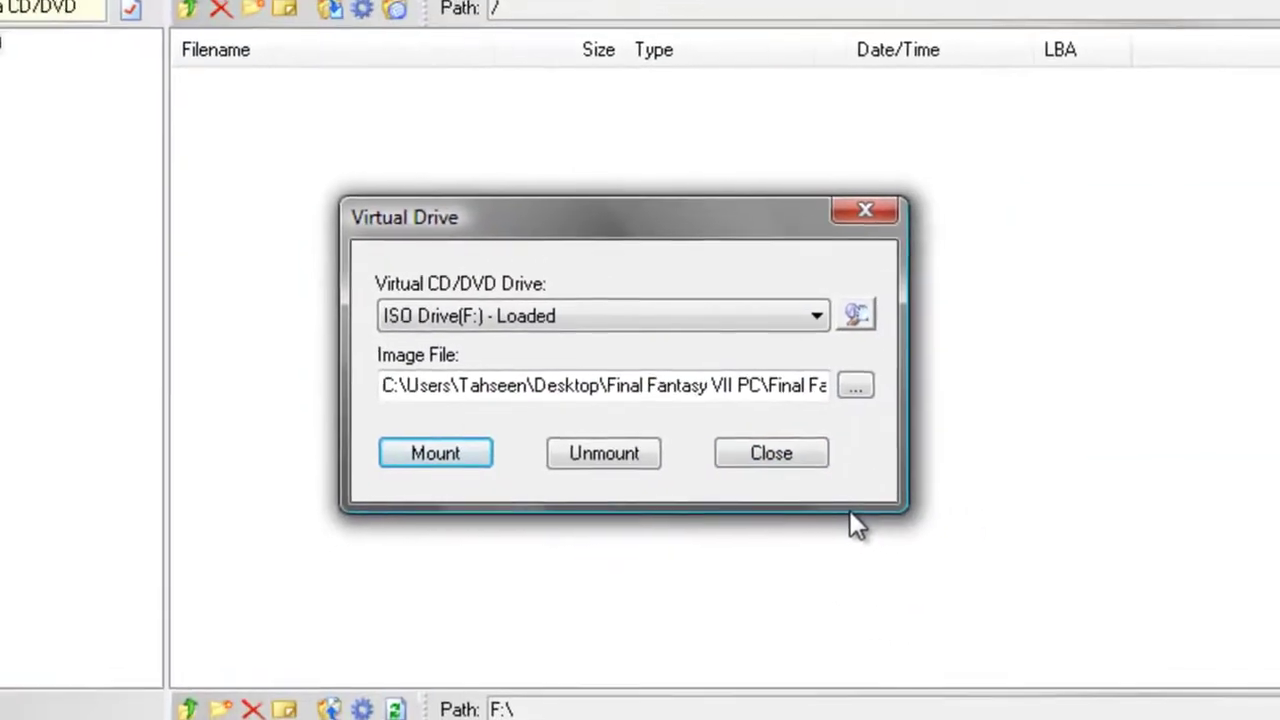
left_click(858, 314)
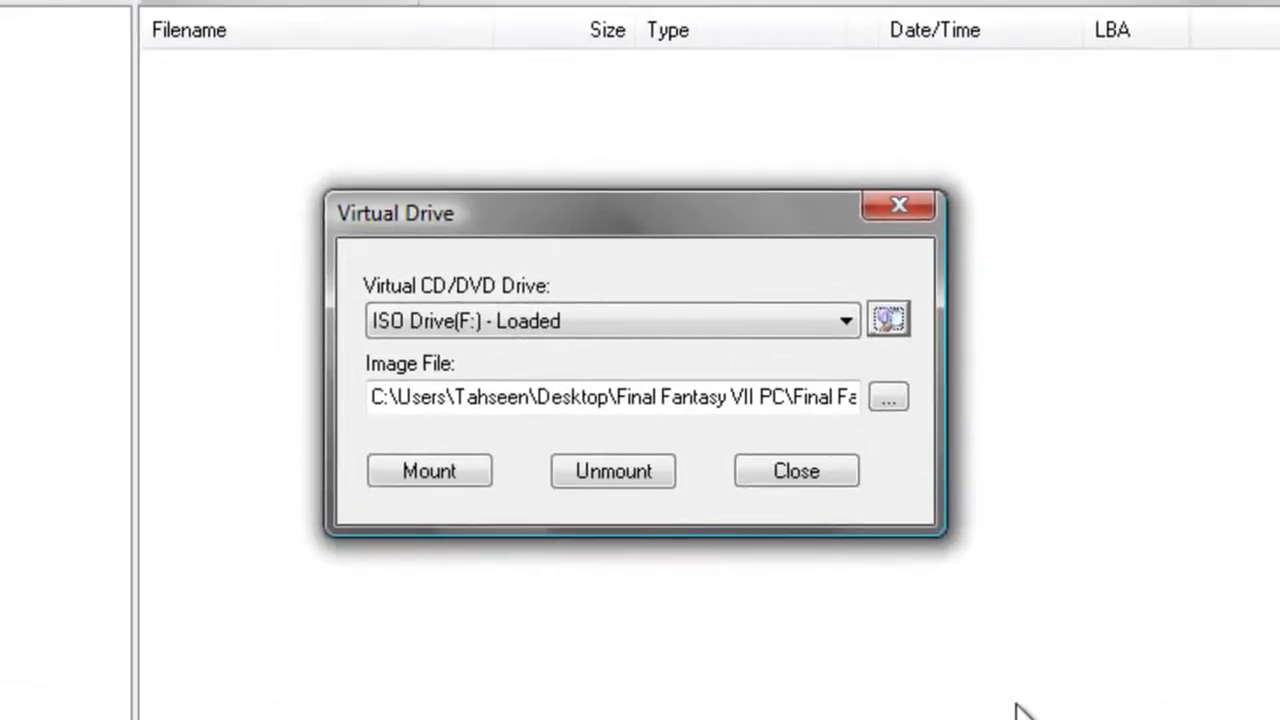
left_click(761, 474)
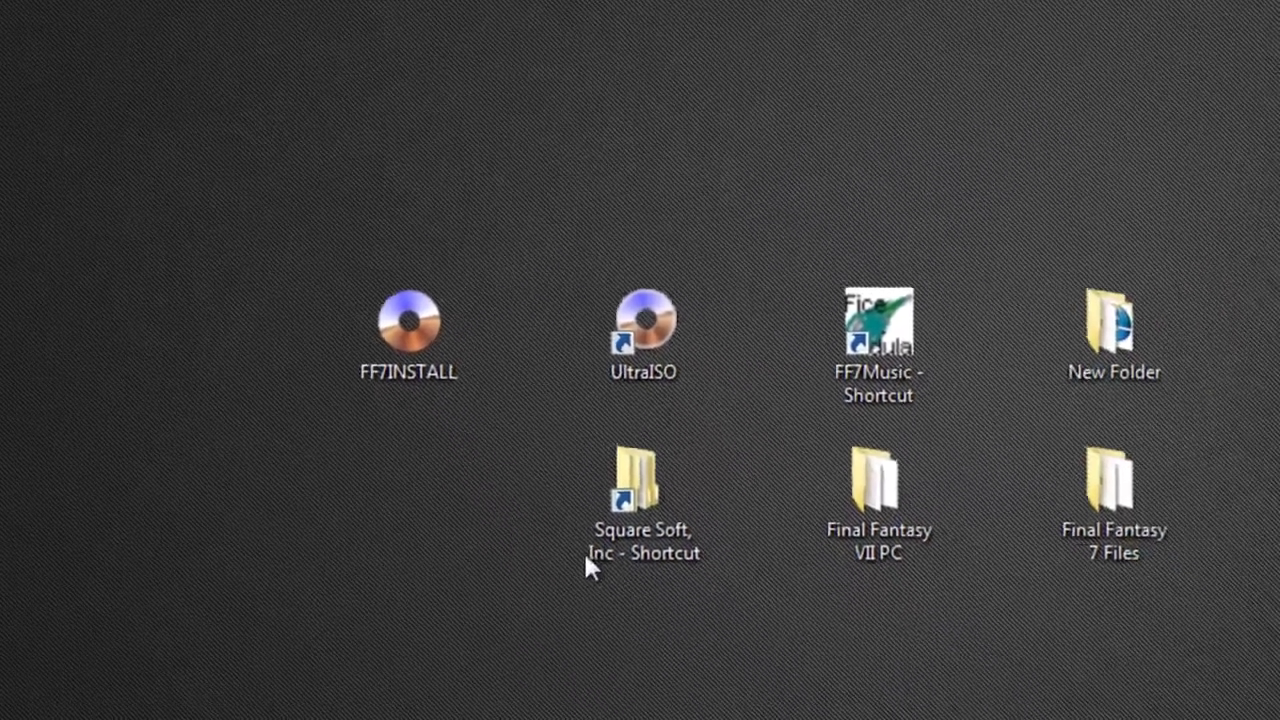
Step: Run ff7 from Square Soft, Inc > Final Fantasy VII, past the gameux.dll error, reaching the disc prompt
double_click(795, 662)
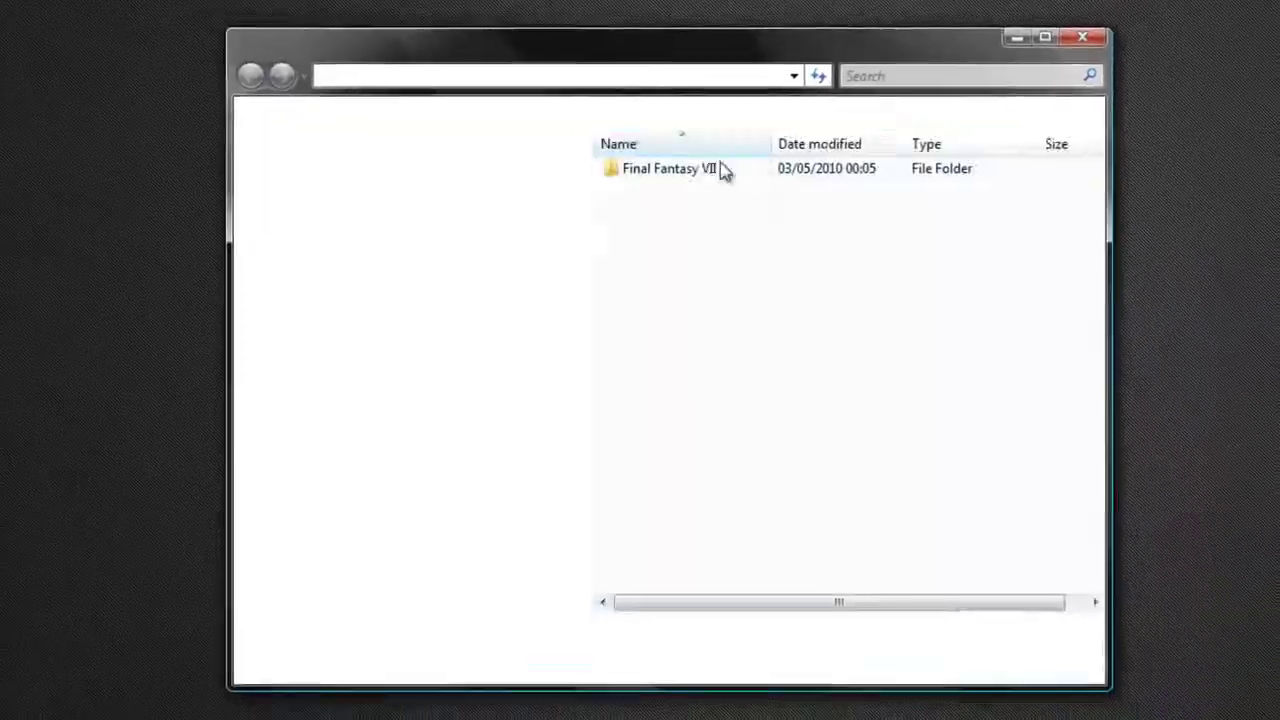
double_click(706, 180)
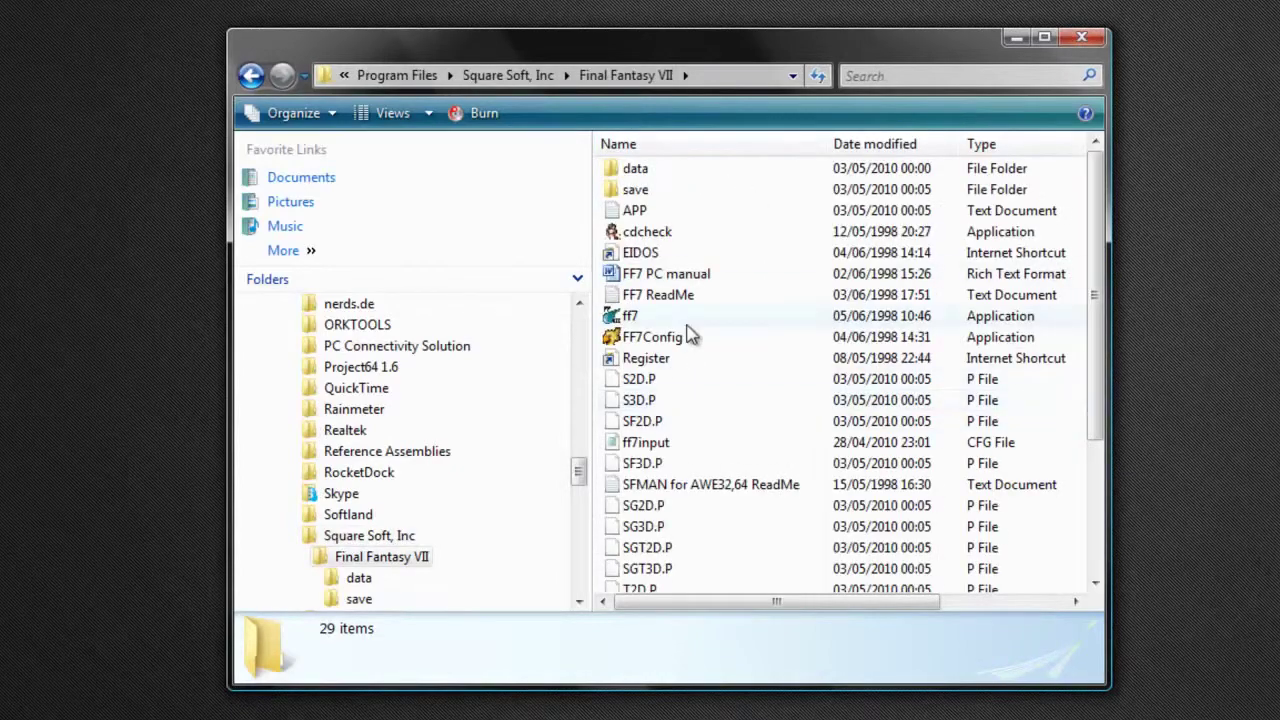
double_click(635, 317)
left_click(965, 557)
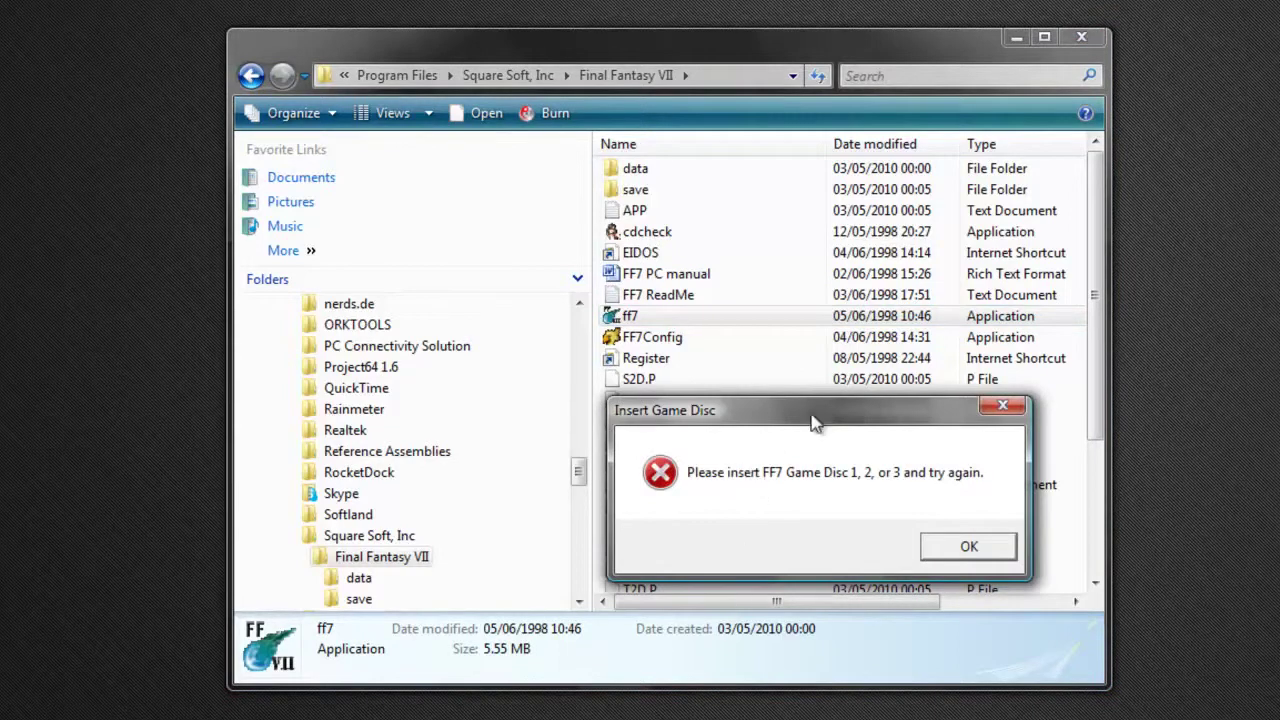
left_click_drag(812, 420, 709, 381)
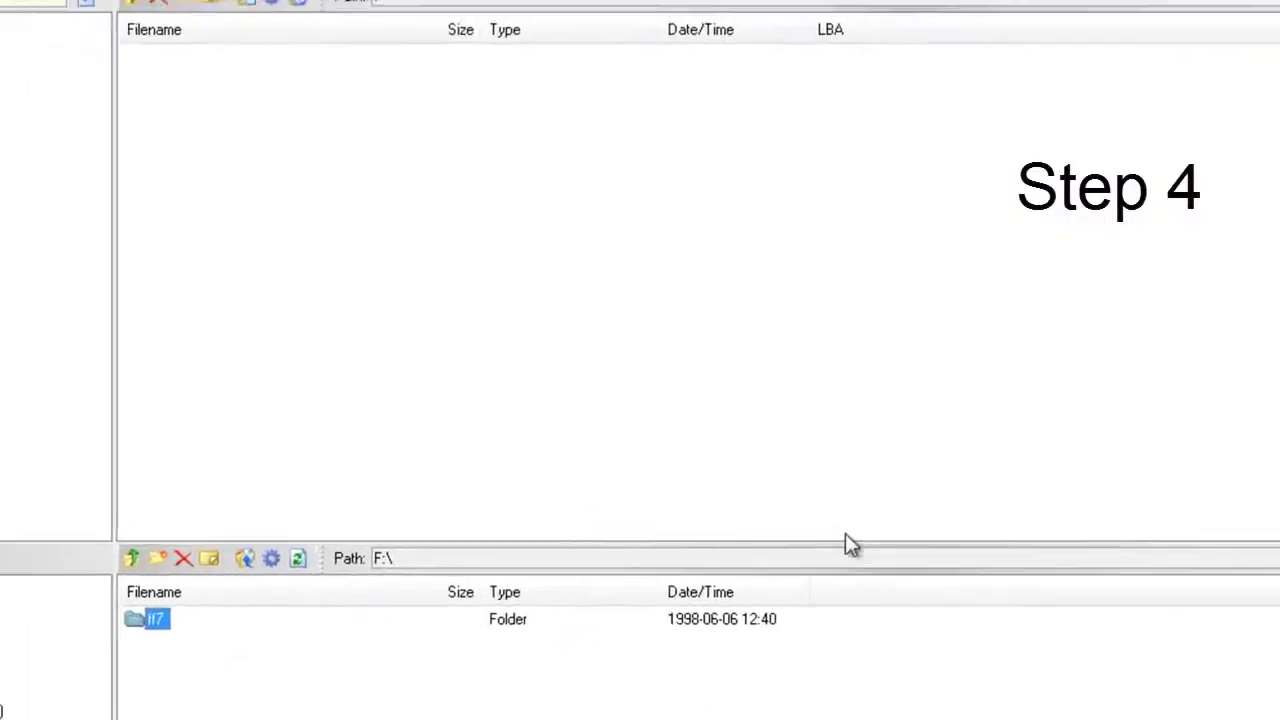
Step: Unmount the current image and mount Final Fantasy 7 Game (Disk 4) in drive F:
left_click(390, 126)
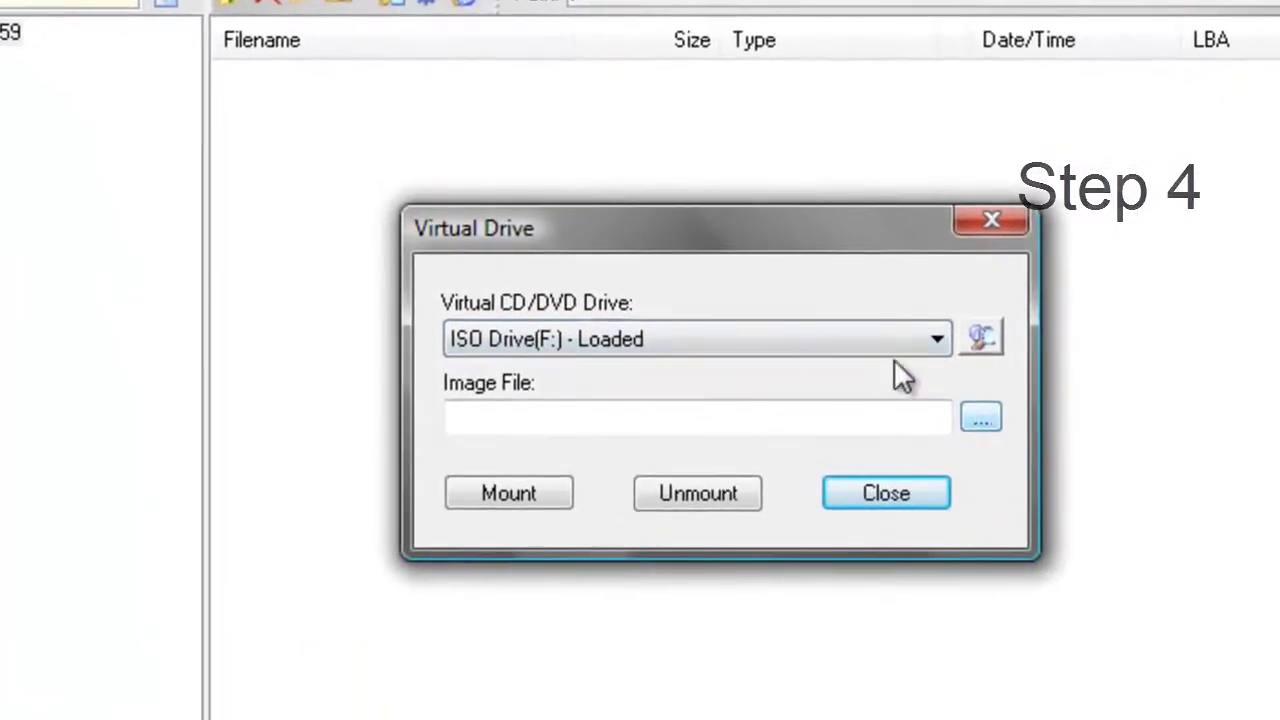
left_click(696, 491)
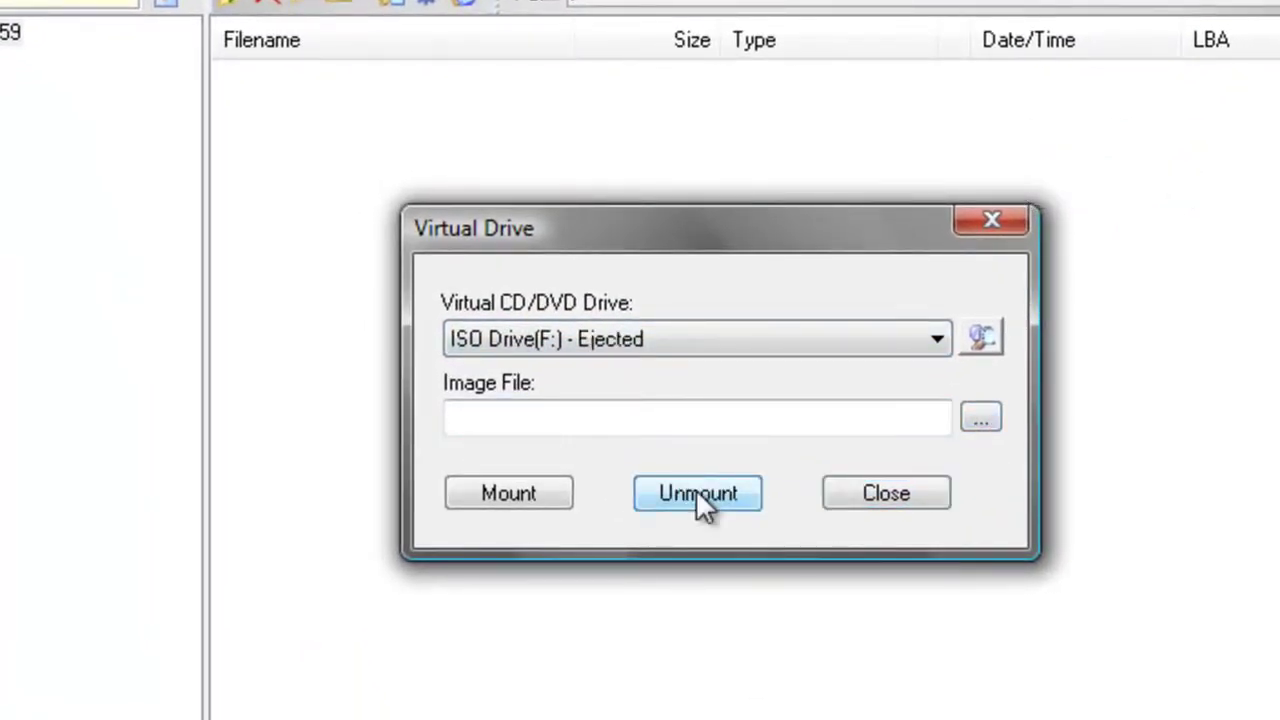
left_click(980, 418)
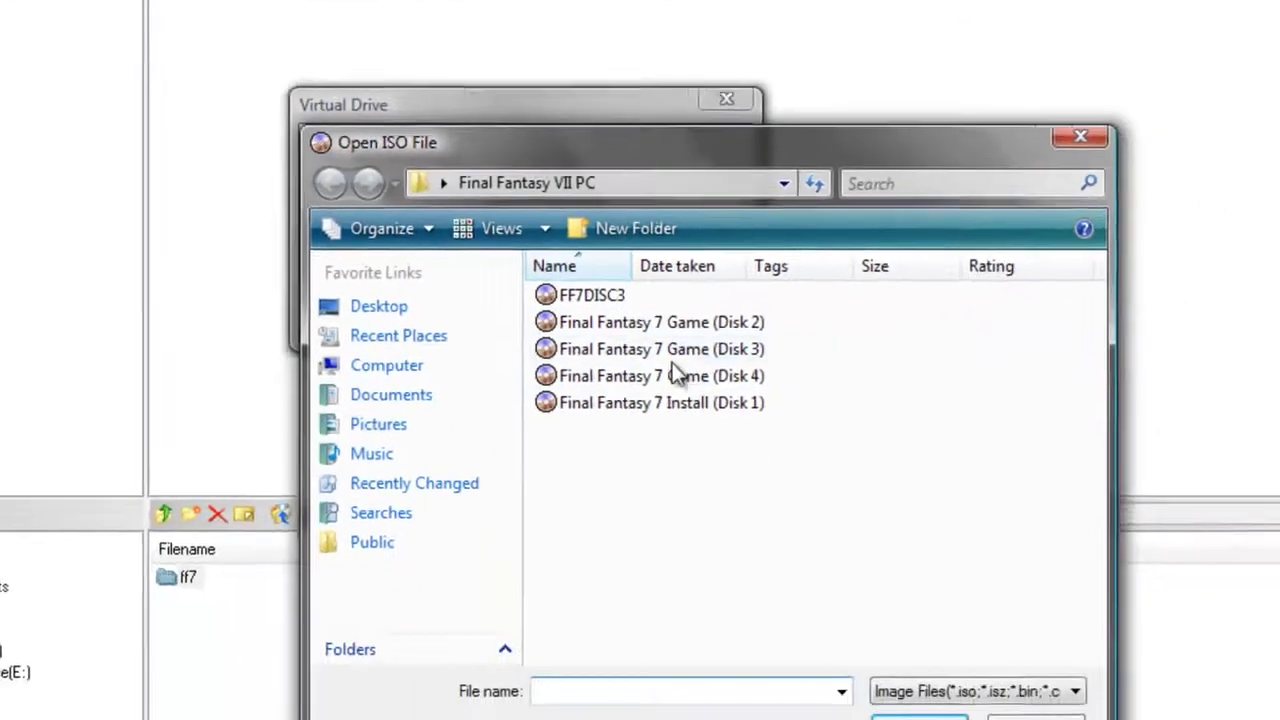
left_click(884, 597)
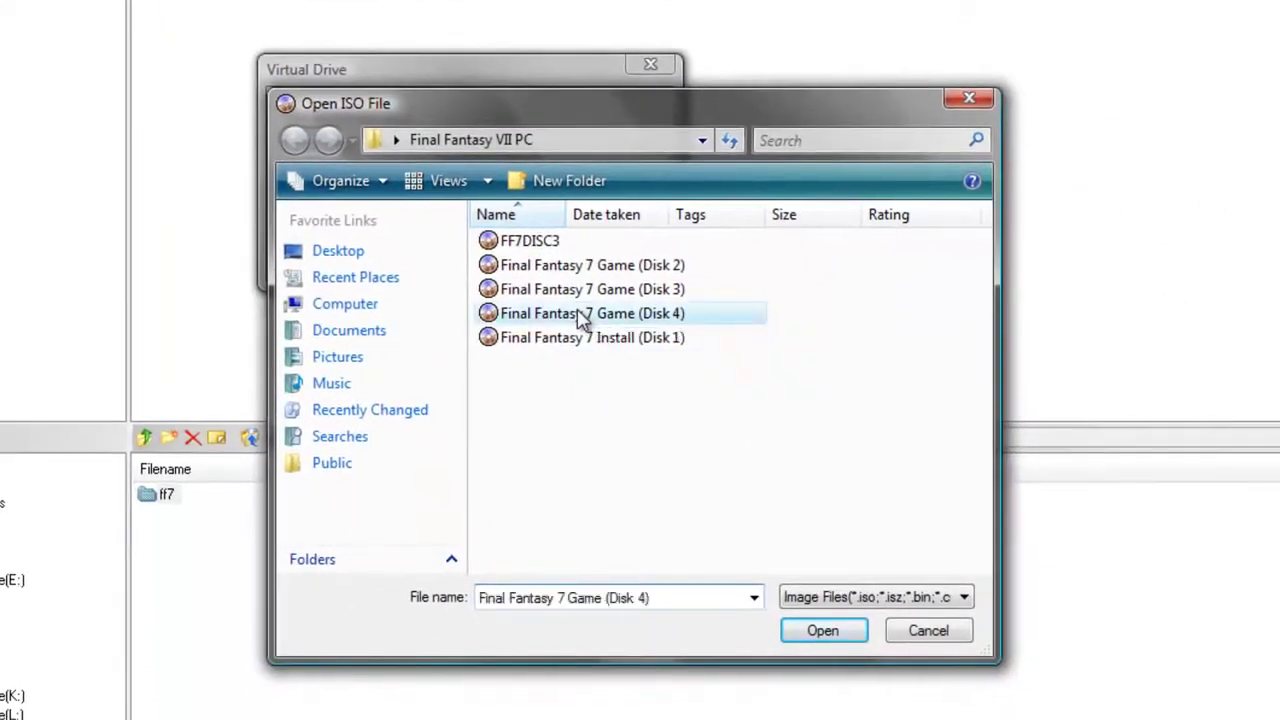
left_click(816, 631)
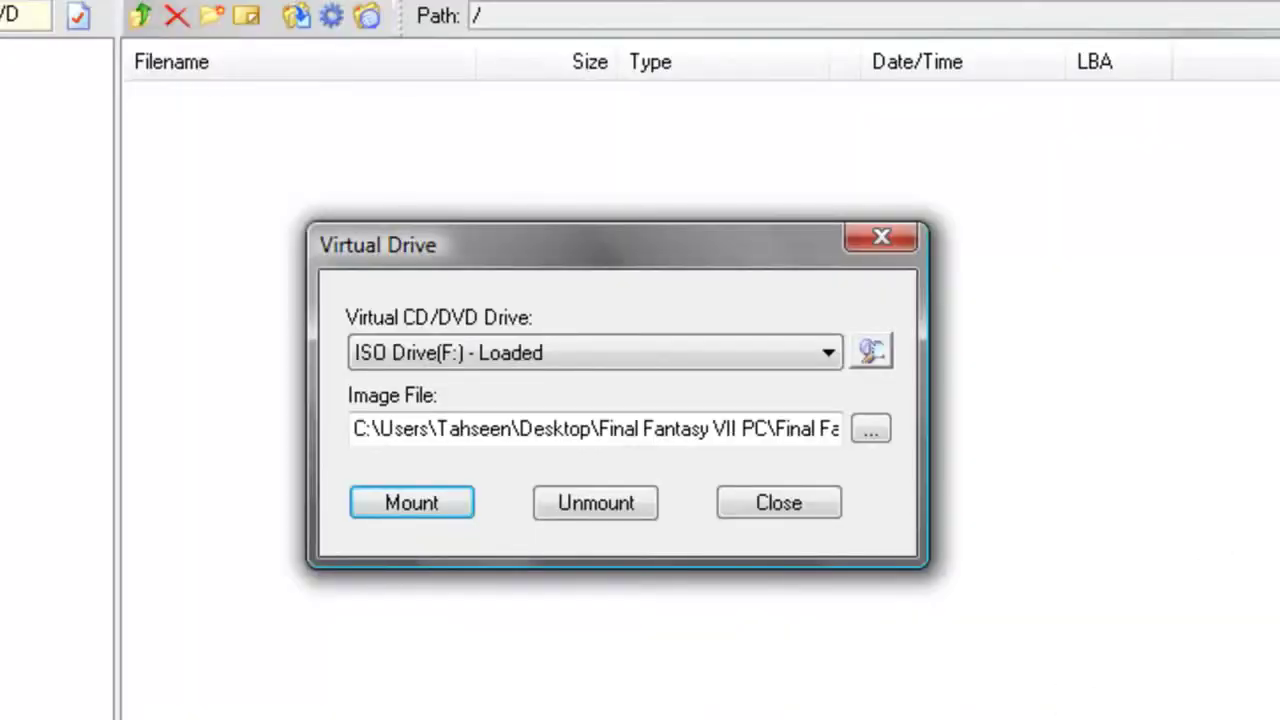
left_click(803, 506)
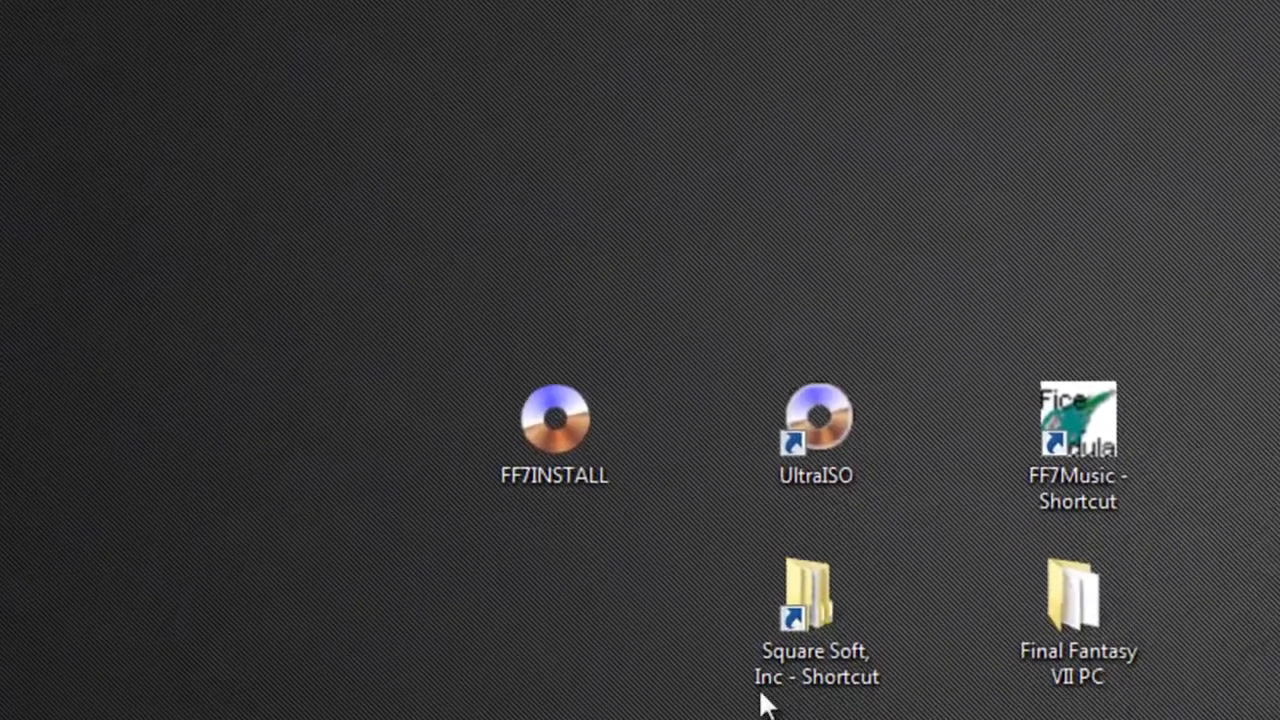
Step: Launch ff7 from Square Soft, Inc > Final Fantasy VII and dismiss the gameux.dll error
double_click(809, 594)
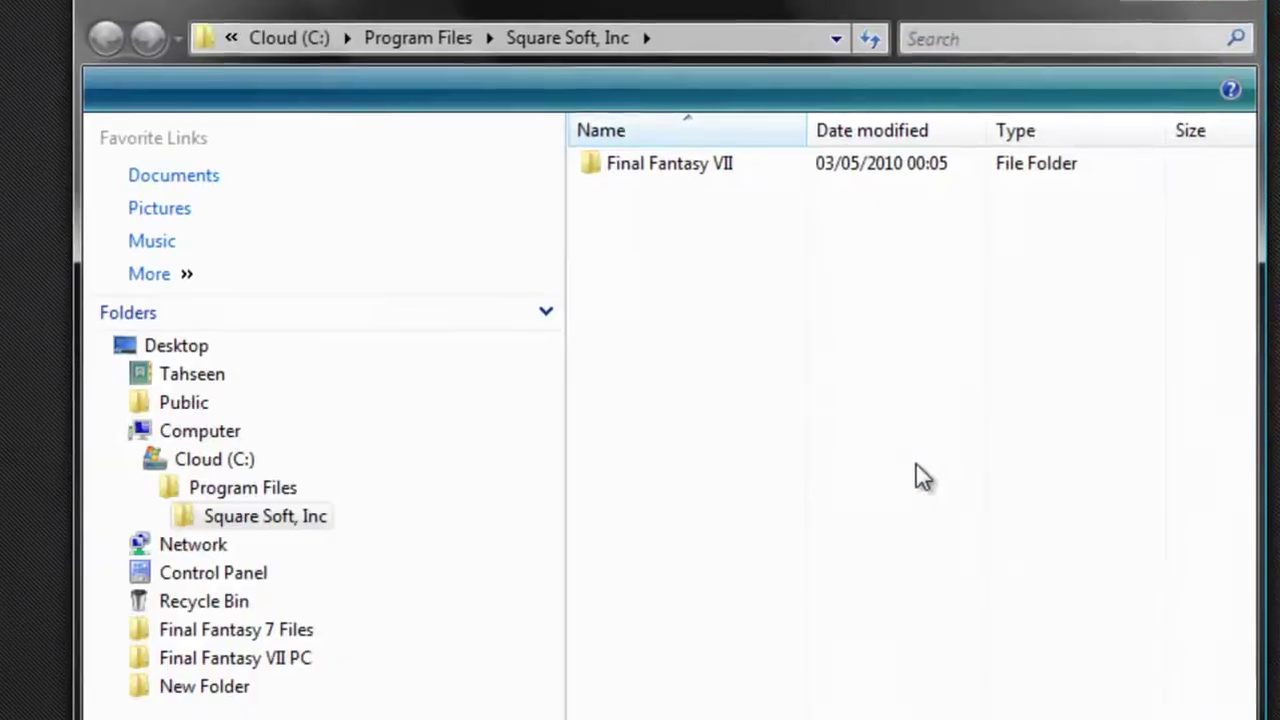
double_click(700, 165)
double_click(720, 360)
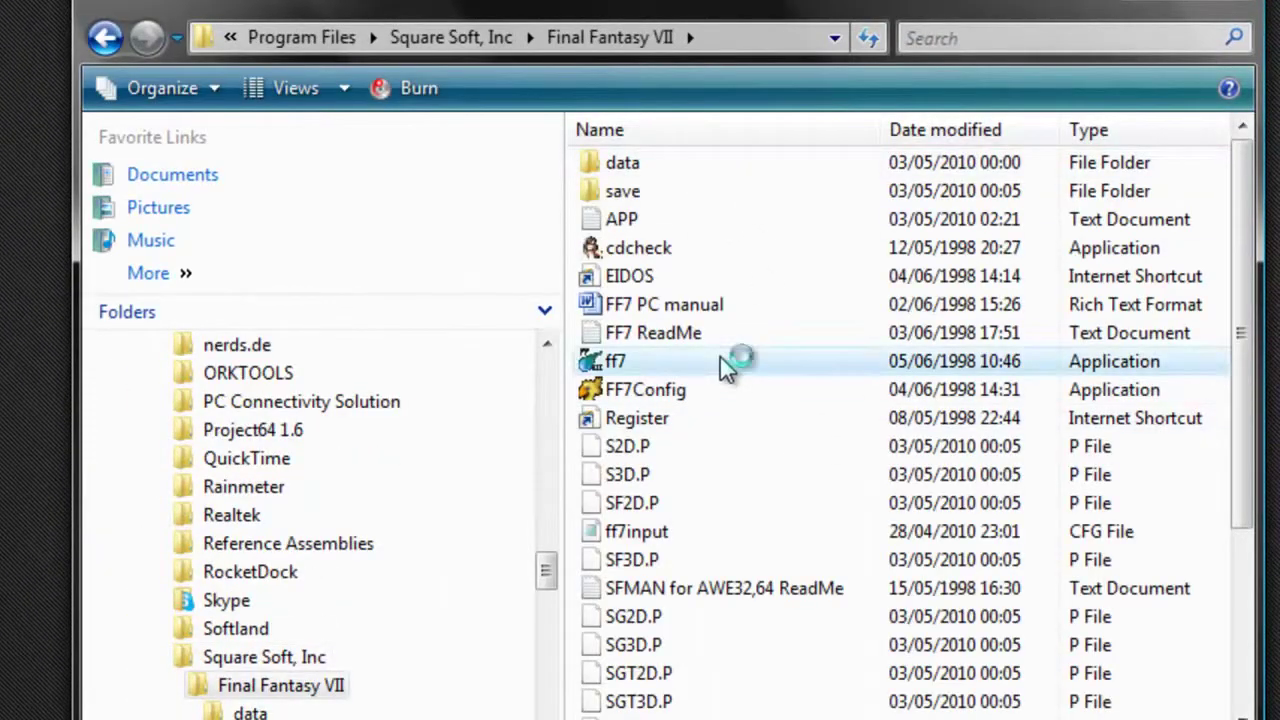
left_click(1000, 655)
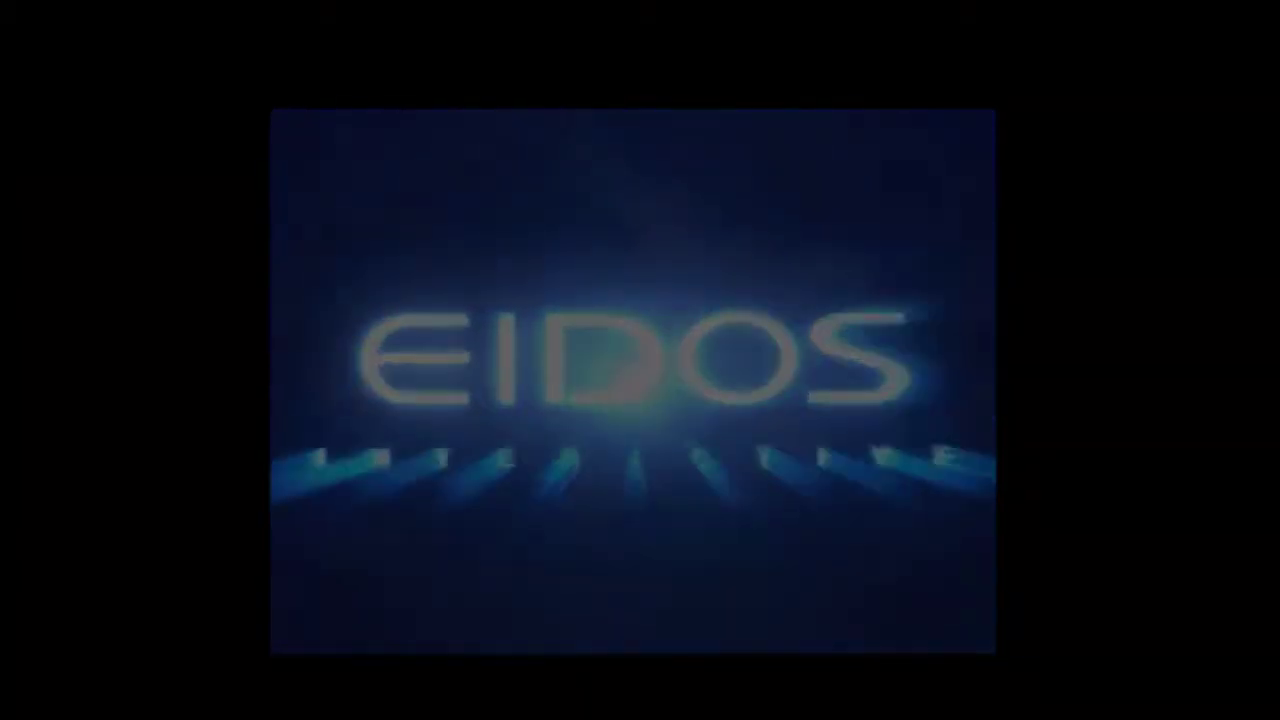
Step: Skip the intro, continue a saved game, and walk Cloud into the rainbow ring tunnel
key("Down")
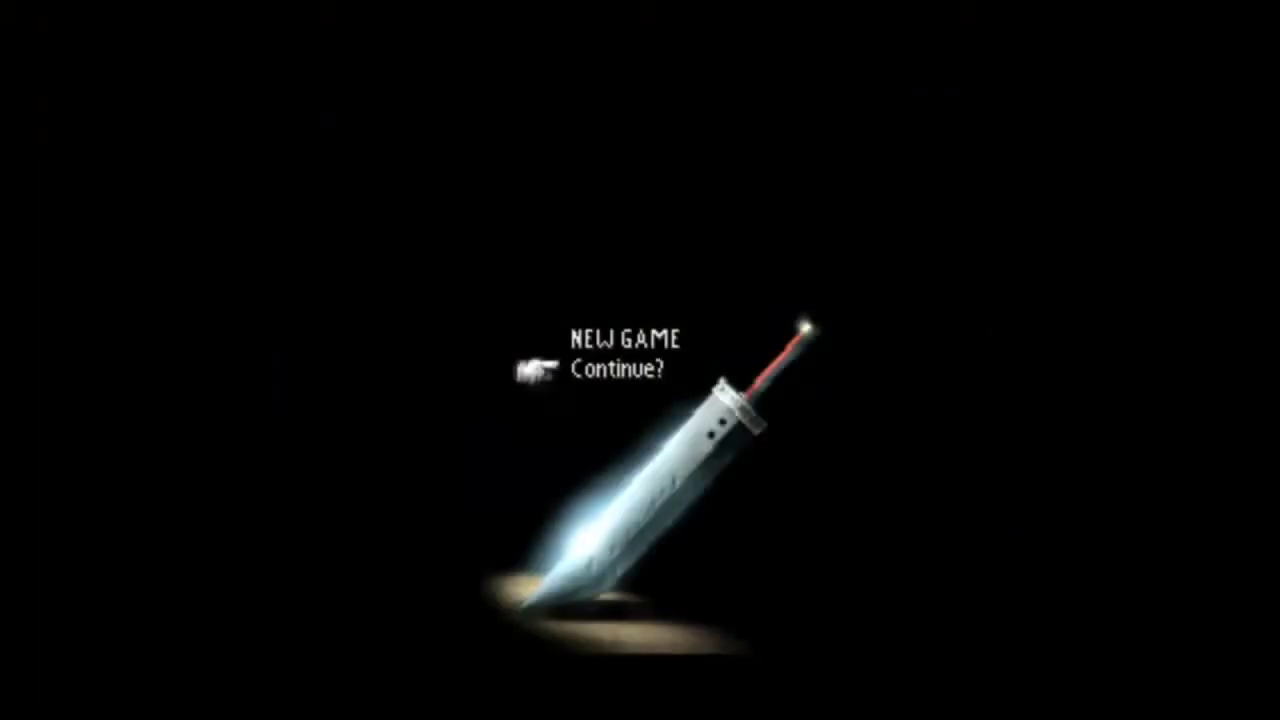
key("Return")
key("Return")
key("Return")
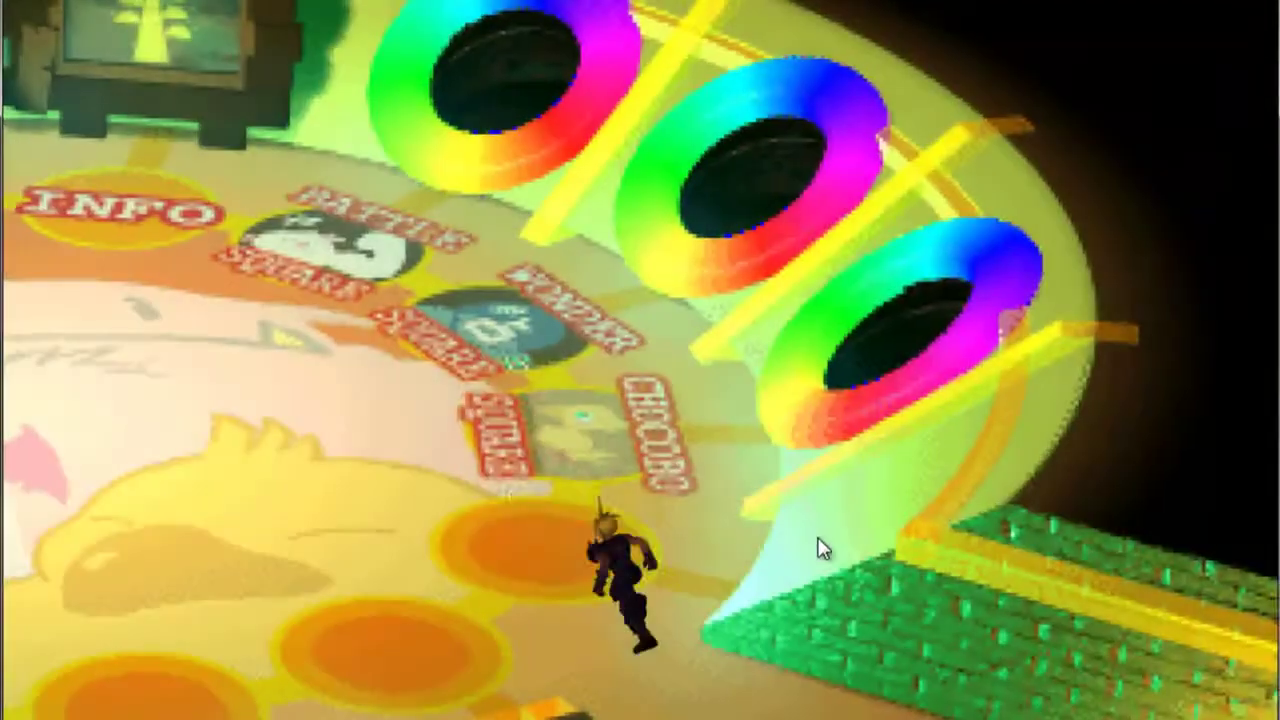
key("Up")
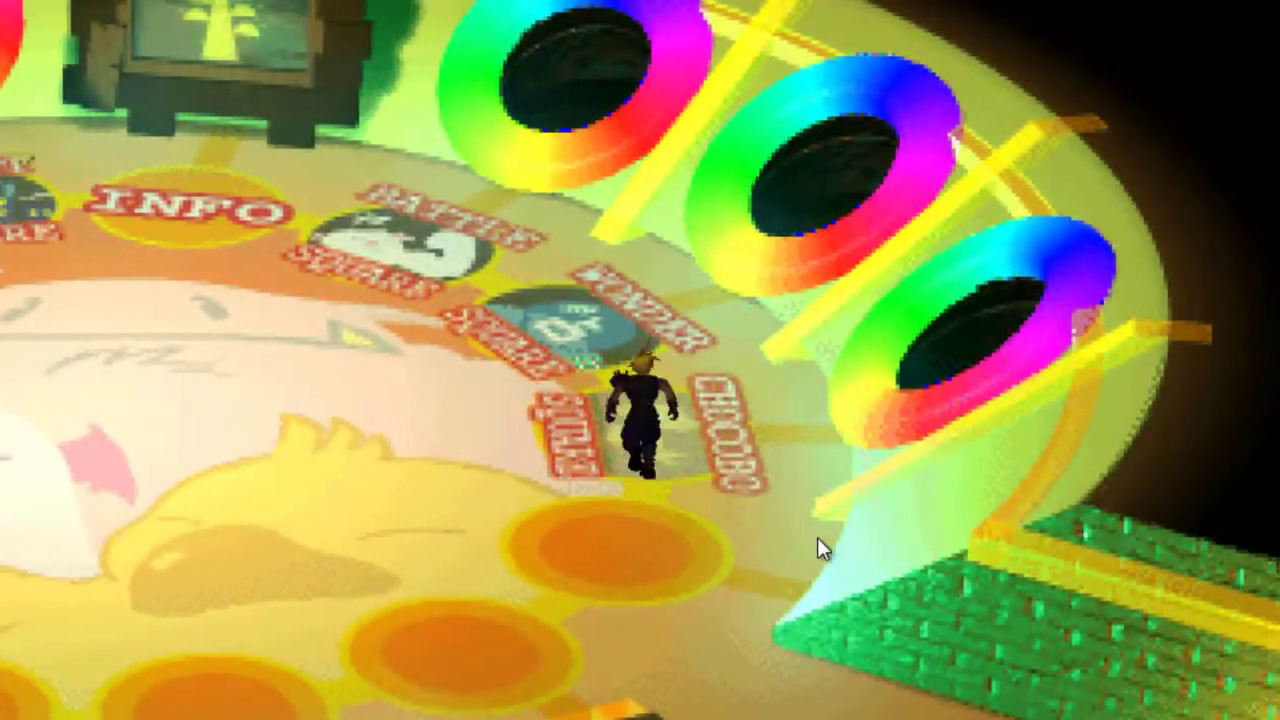
key("Up")
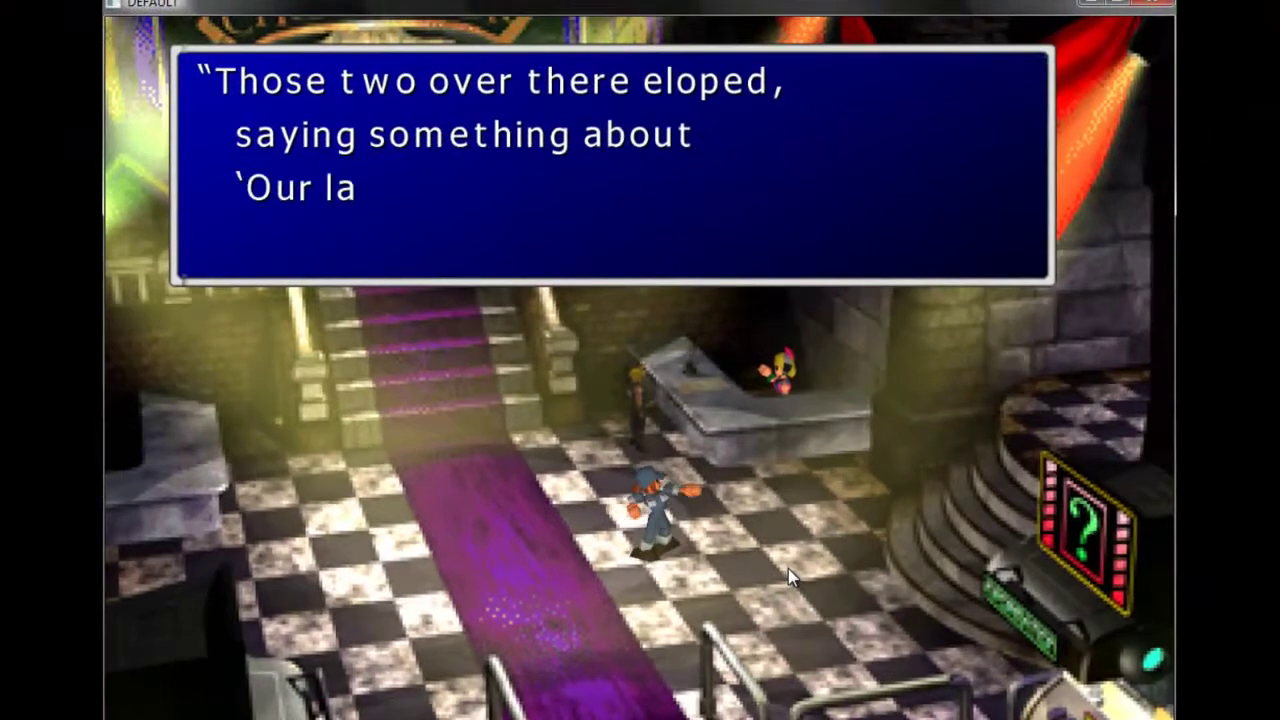
Step: Advance the Battle Square dialogue to register Cloud for a one-on-one battle
key("Return")
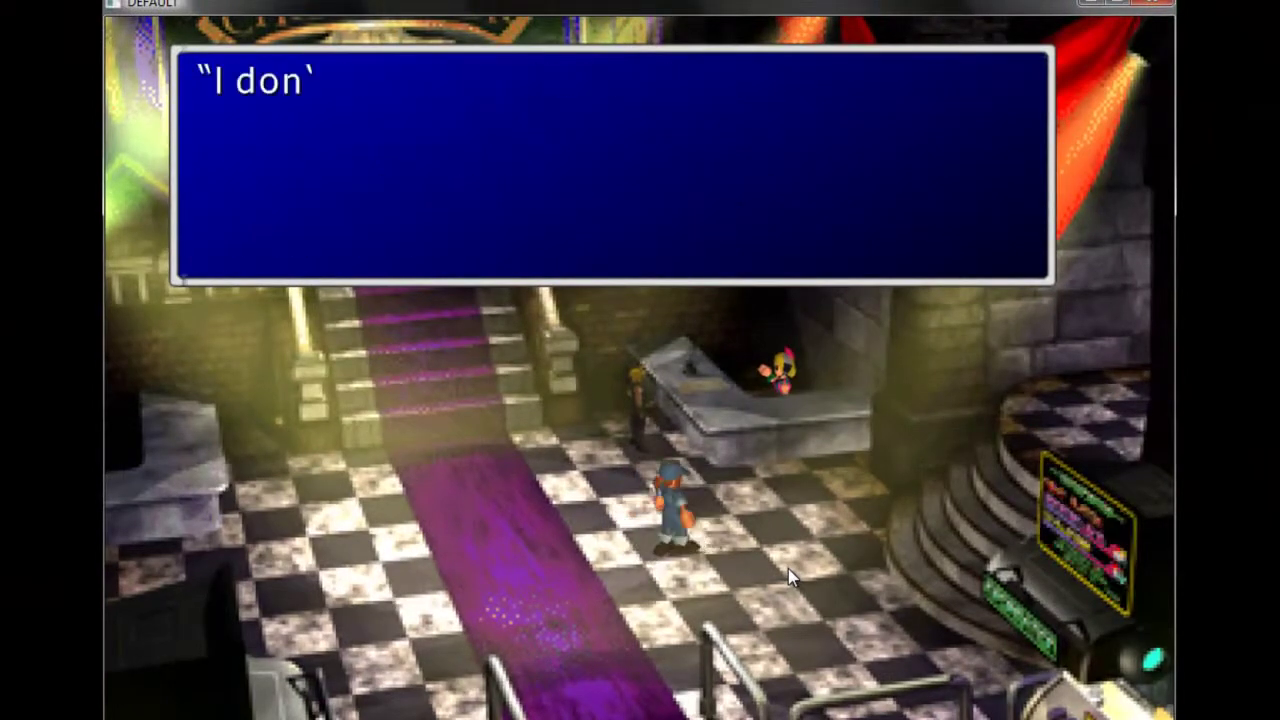
key("Return")
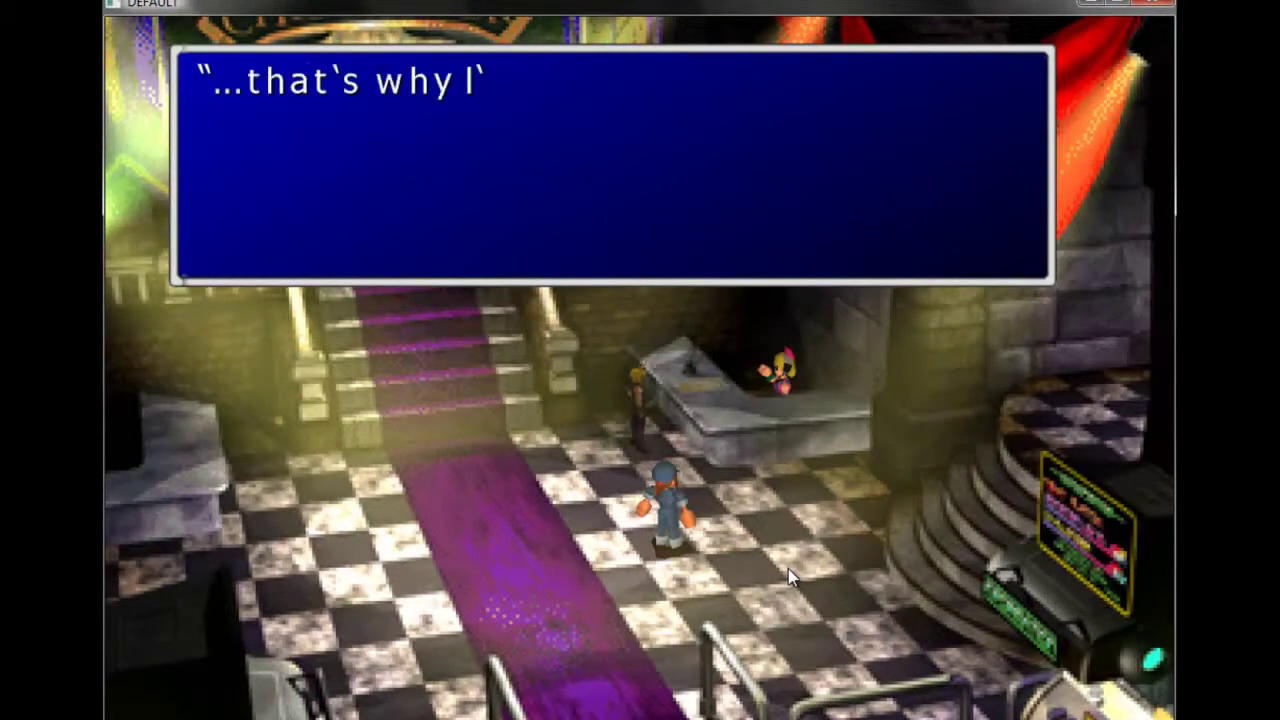
key("Return")
key("Return")
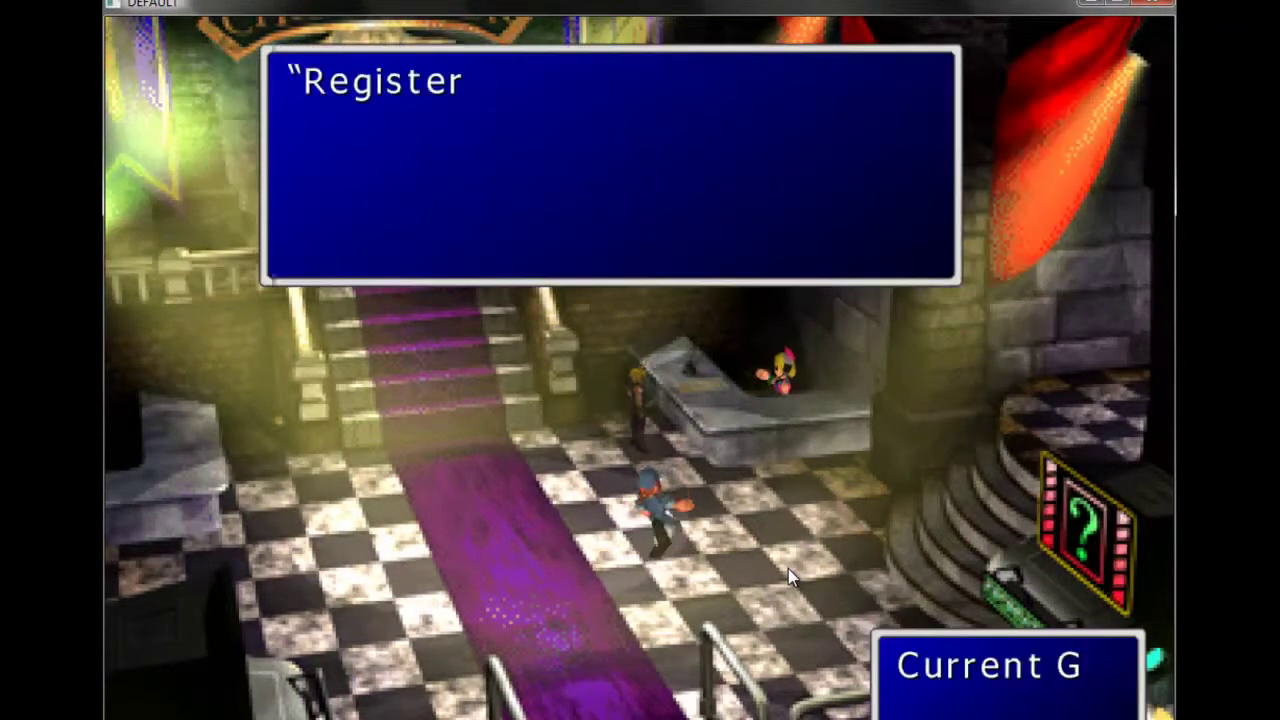
key("Return")
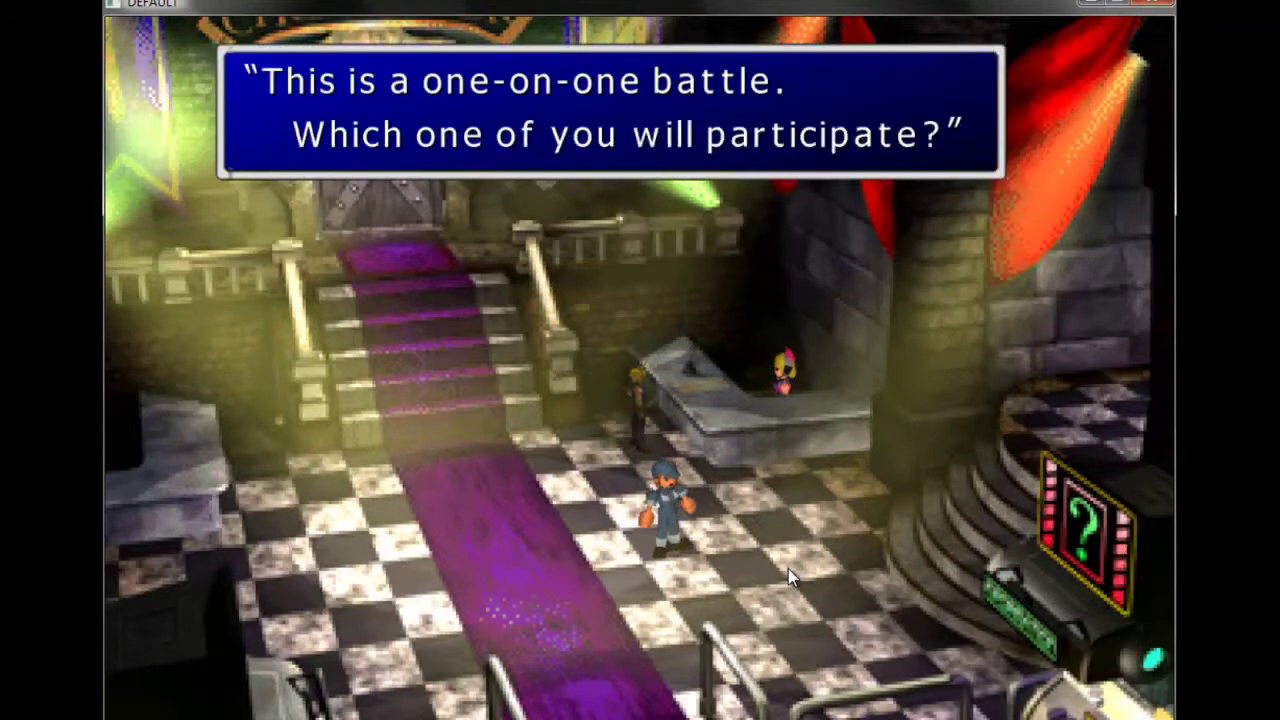
key("Return")
key("Return")
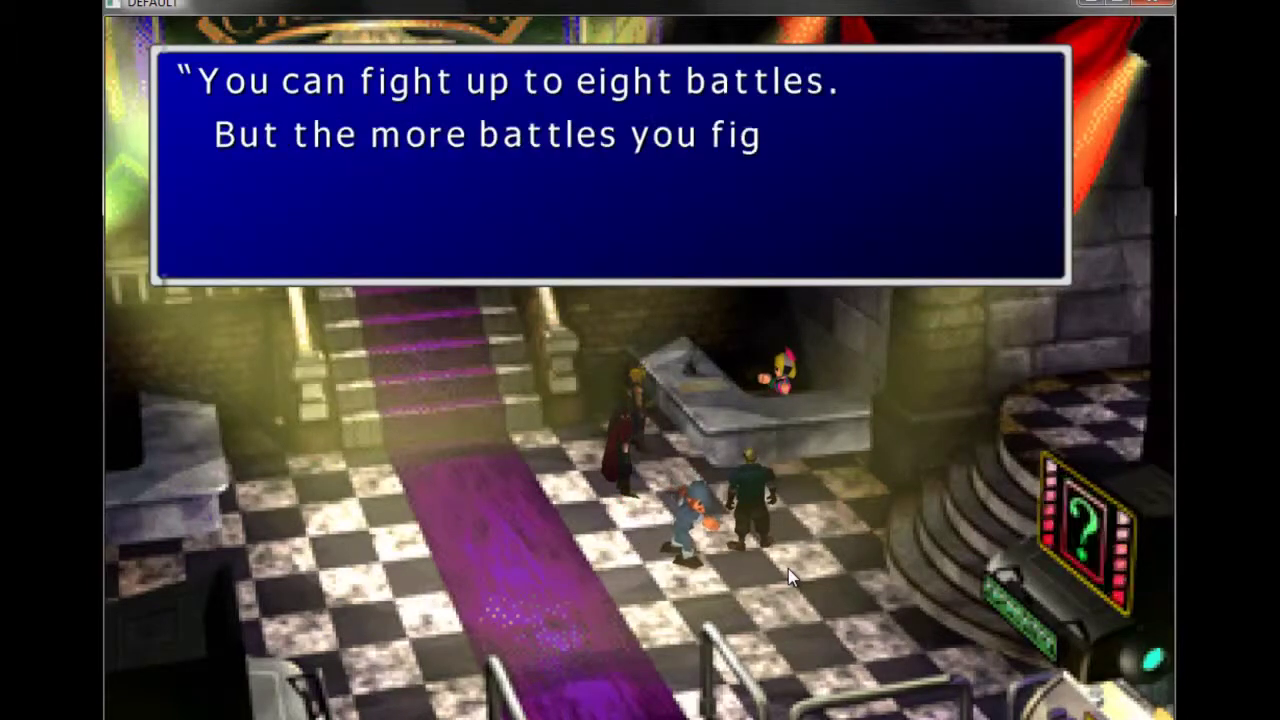
key("Return")
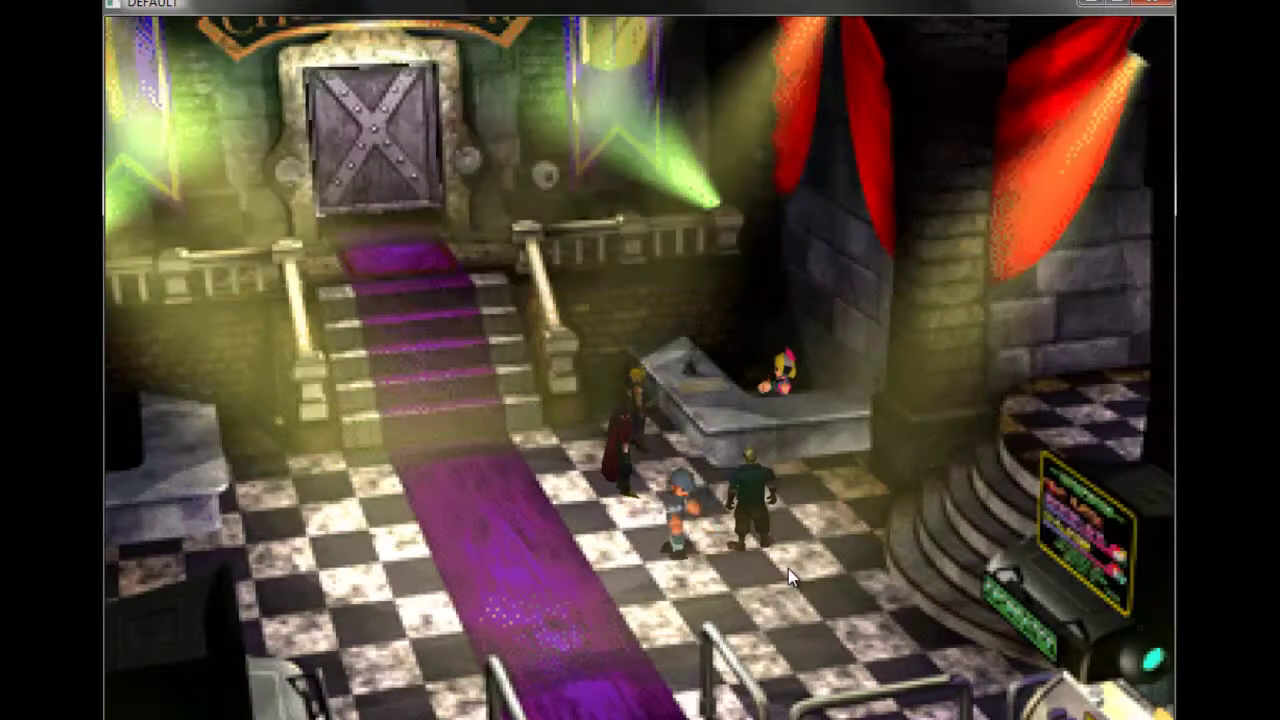
key("Return")
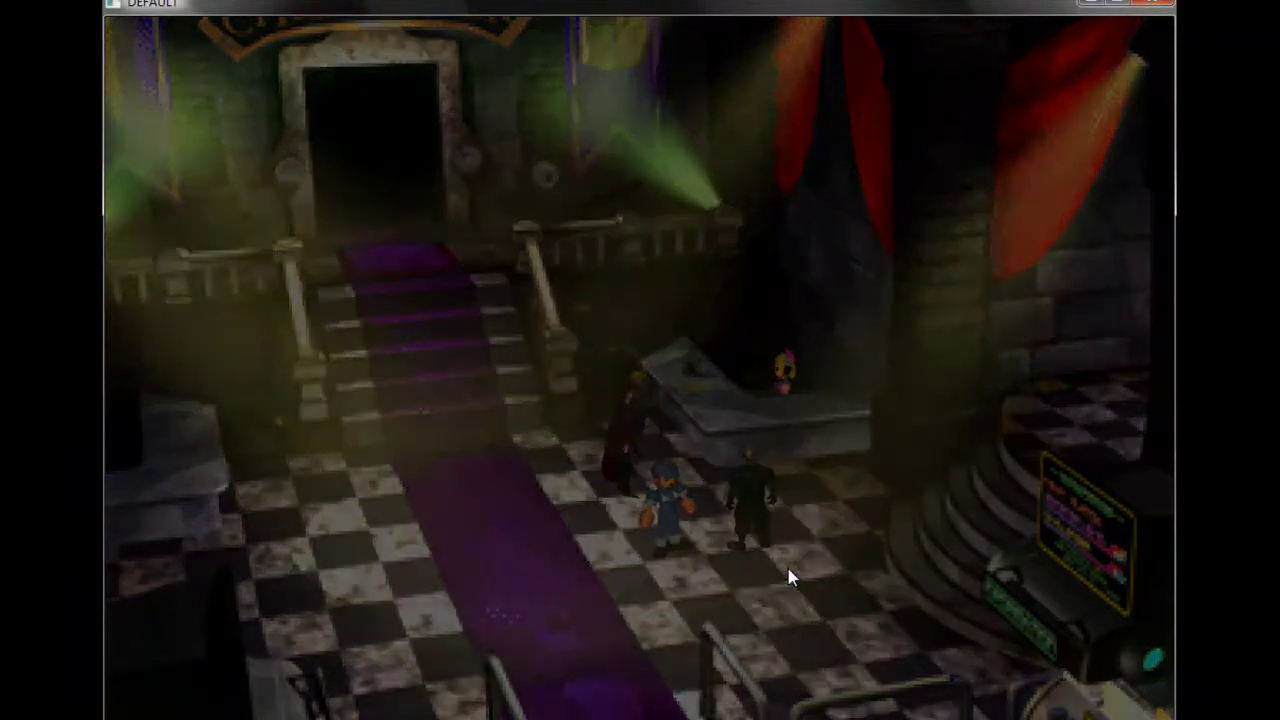